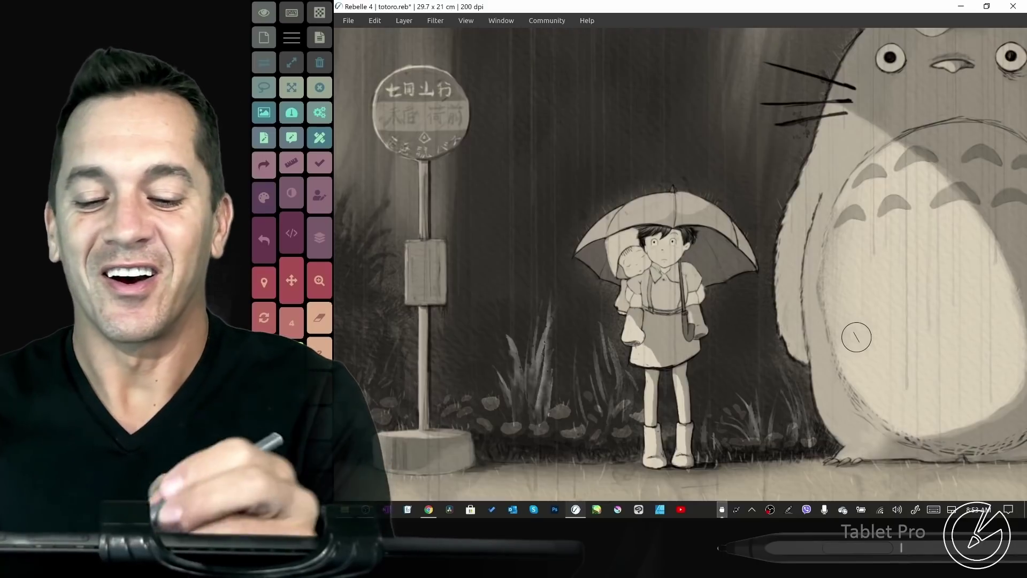
# Step: Paint two thick orange arrows over the artwork, one above the other, pointing at the shortcut pad beside the canvas
pyautogui.moveTo(503, 176)
pyautogui.mouseDown()
pyautogui.moveTo(487, 167)
pyautogui.moveTo(344, 179)
pyautogui.mouseUp()
pyautogui.moveTo(391, 150); pyautogui.dragTo(344, 182)
pyautogui.moveTo(344, 186); pyautogui.dragTo(412, 219)
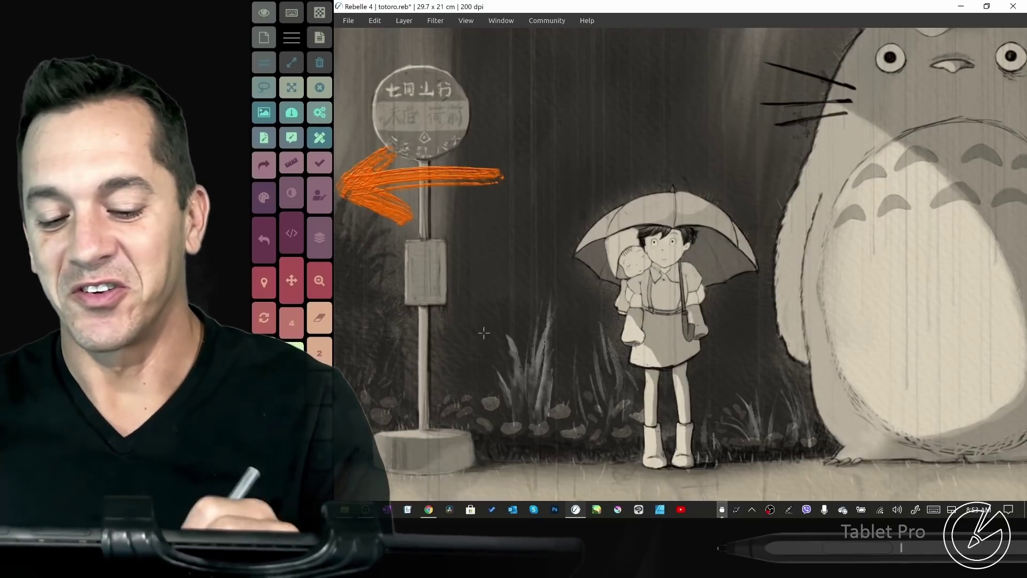
pyautogui.moveTo(484, 333); pyautogui.dragTo(342, 259)
pyautogui.moveTo(345, 257)
pyautogui.mouseDown()
pyautogui.moveTo(360, 287)
pyautogui.moveTo(421, 255)
pyautogui.mouseUp()
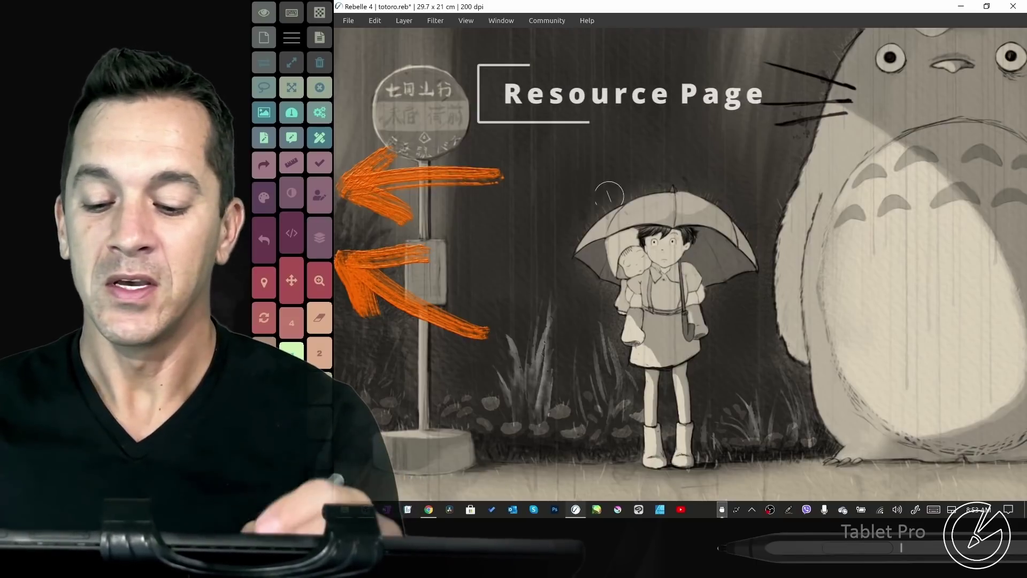
# Step: Paint a solid orange patch at the tail of the lower arrow and erase part of it with the Eraser
pyautogui.click(297, 281)
pyautogui.moveTo(608, 197)
pyautogui.mouseDown()
pyautogui.moveTo(625, 155)
pyautogui.moveTo(649, 171)
pyautogui.moveTo(621, 203)
pyautogui.mouseUp()
pyautogui.click(319, 280)
pyautogui.moveTo(616, 242); pyautogui.dragTo(630, 225)
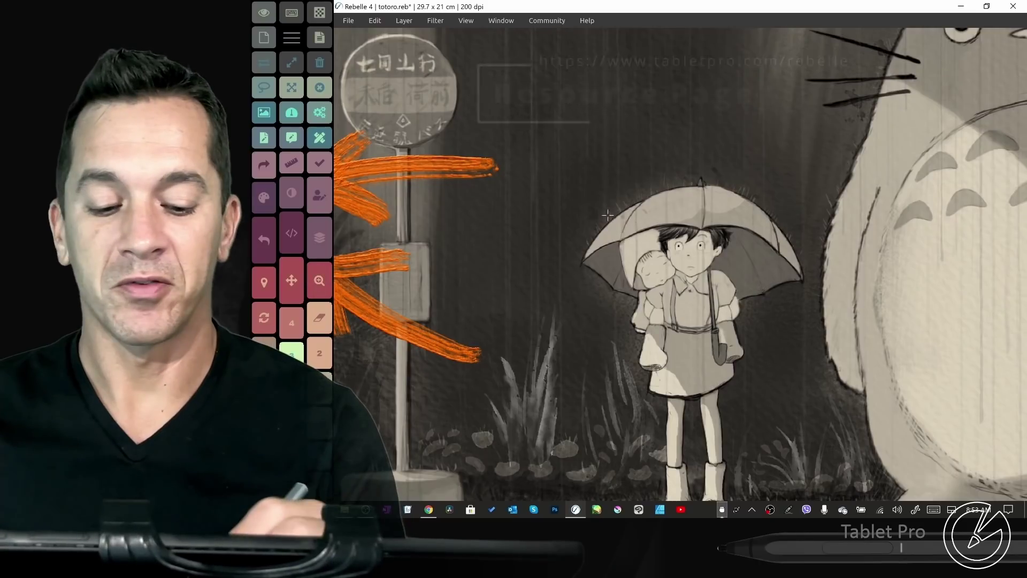
pyautogui.moveTo(415, 334)
pyautogui.mouseDown()
pyautogui.moveTo(461, 347)
pyautogui.moveTo(500, 305)
pyautogui.moveTo(520, 335)
pyautogui.mouseUp()
pyautogui.click(320, 316)
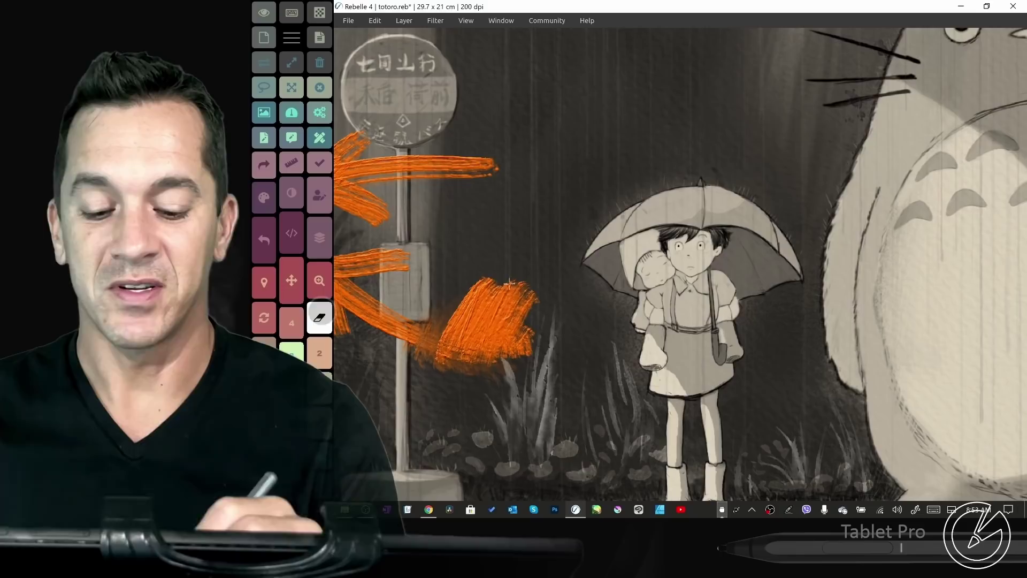
pyautogui.moveTo(511, 279)
pyautogui.mouseDown()
pyautogui.moveTo(504, 338)
pyautogui.moveTo(538, 348)
pyautogui.mouseUp()
# Step: Reduce the brush size, and show and hide the Layers panel using the shortcut pad
pyautogui.click(294, 235)
pyautogui.moveTo(530, 245)
pyautogui.mouseDown()
pyautogui.moveTo(557, 247)
pyautogui.moveTo(491, 246)
pyautogui.mouseUp()
pyautogui.click(320, 238)
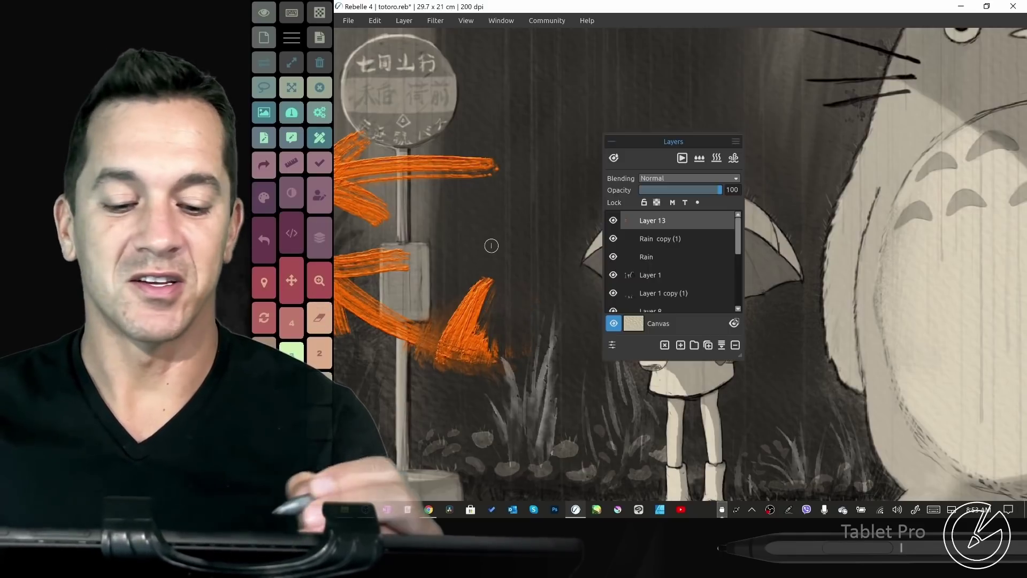
pyautogui.click(320, 239)
pyautogui.click(263, 198)
pyautogui.click(319, 239)
pyautogui.click(299, 198)
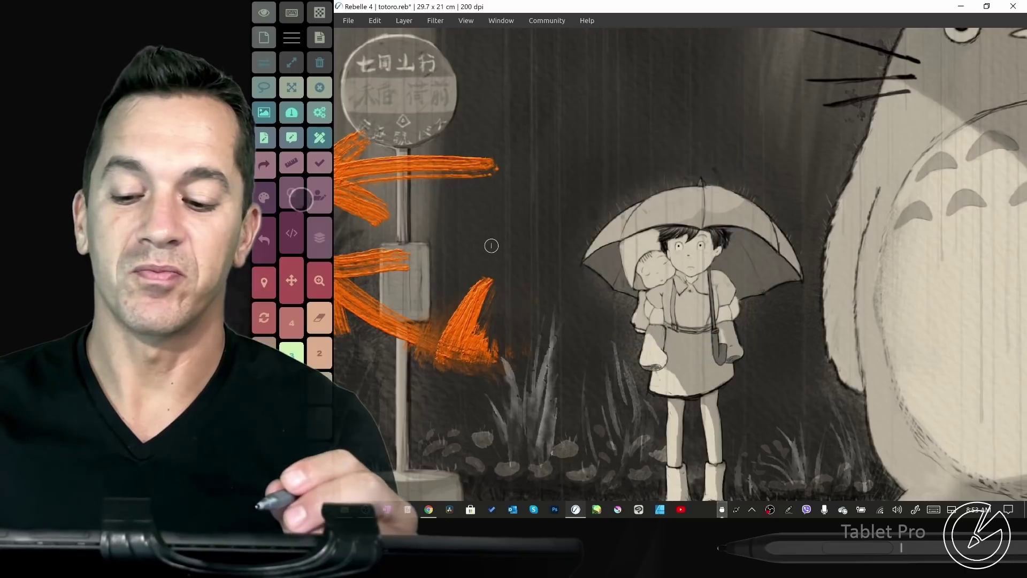
pyautogui.click(320, 195)
pyautogui.click(321, 192)
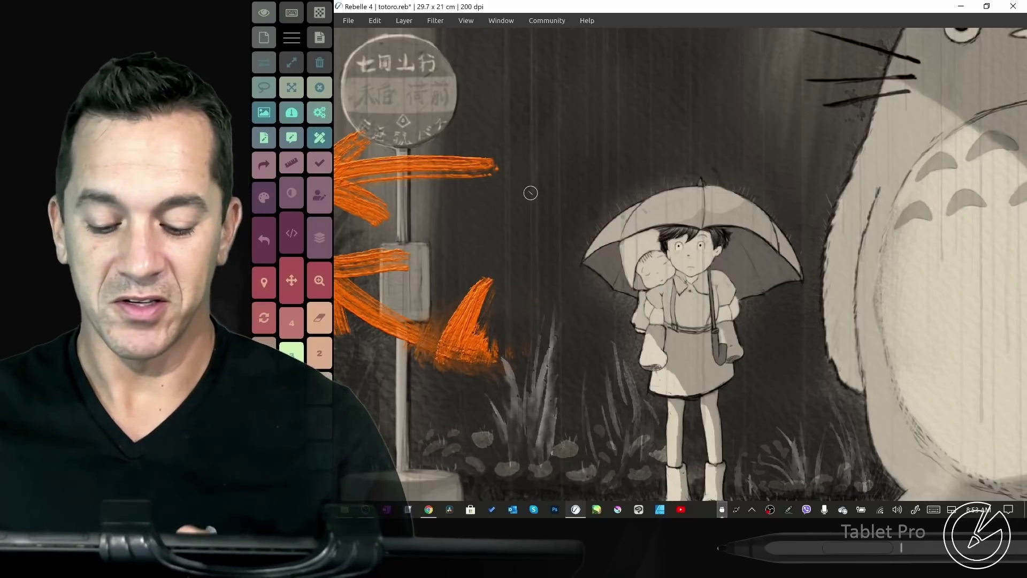
# Step: Switch to the browser and look through the Rebelle resource page from the banner down to the Tutorials section
pyautogui.hotkey('alt', 'Tab')
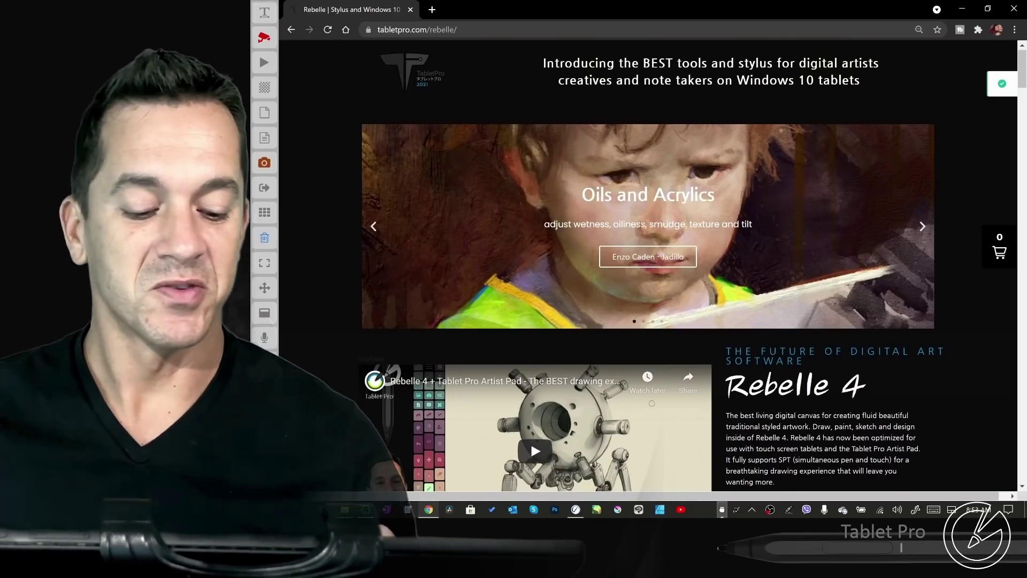
pyautogui.scroll(-2, 689, 266)
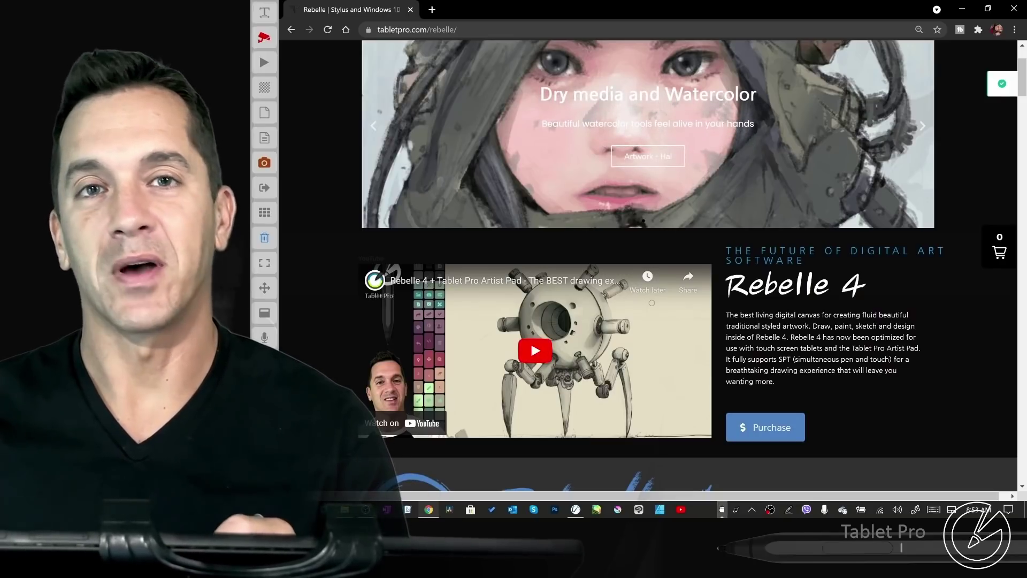
pyautogui.scroll(-3, 647, 268)
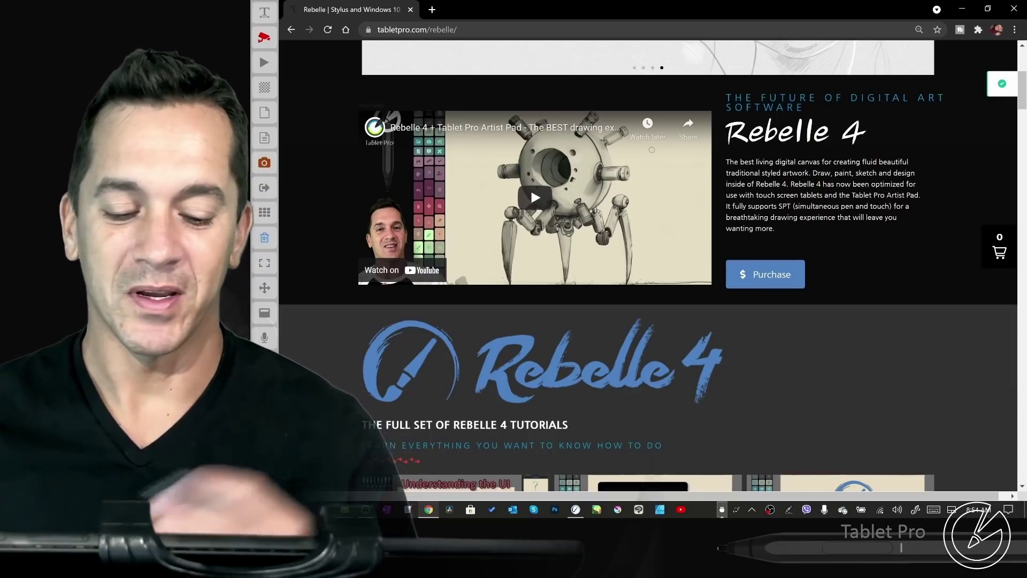
pyautogui.scroll(-4, 880, 162)
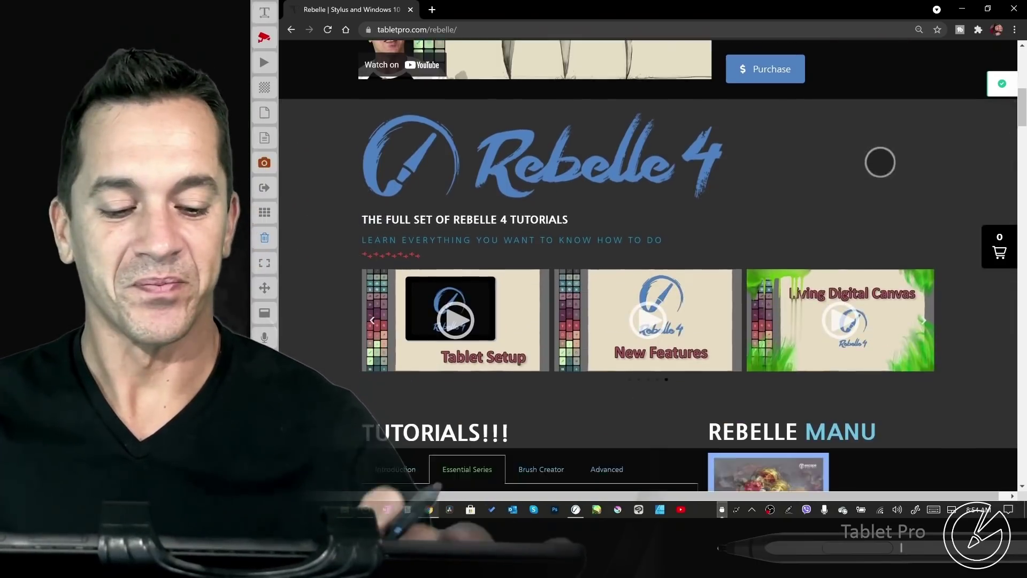
pyautogui.scroll(-1, 880, 162)
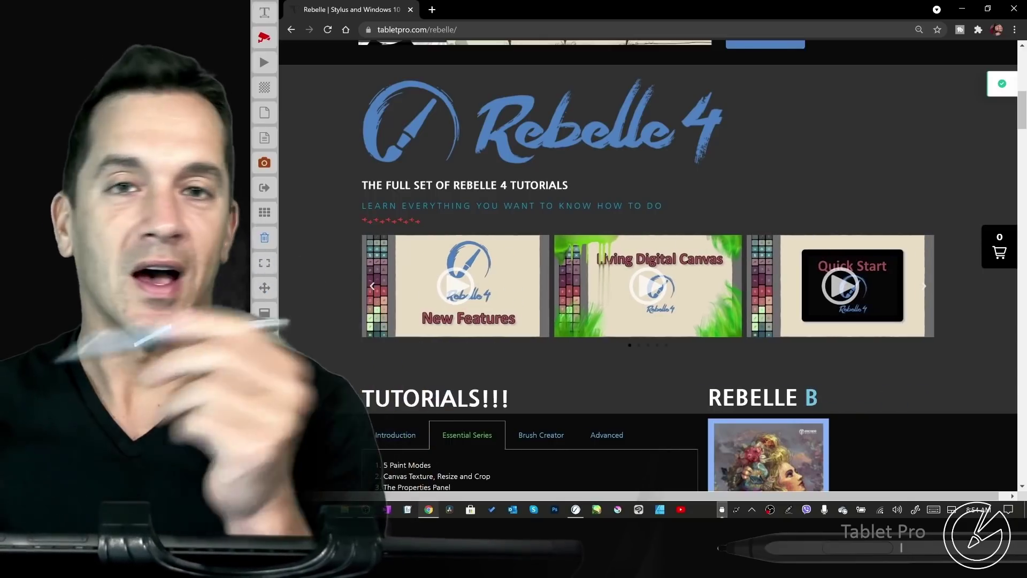
pyautogui.scroll(-1, 934, 335)
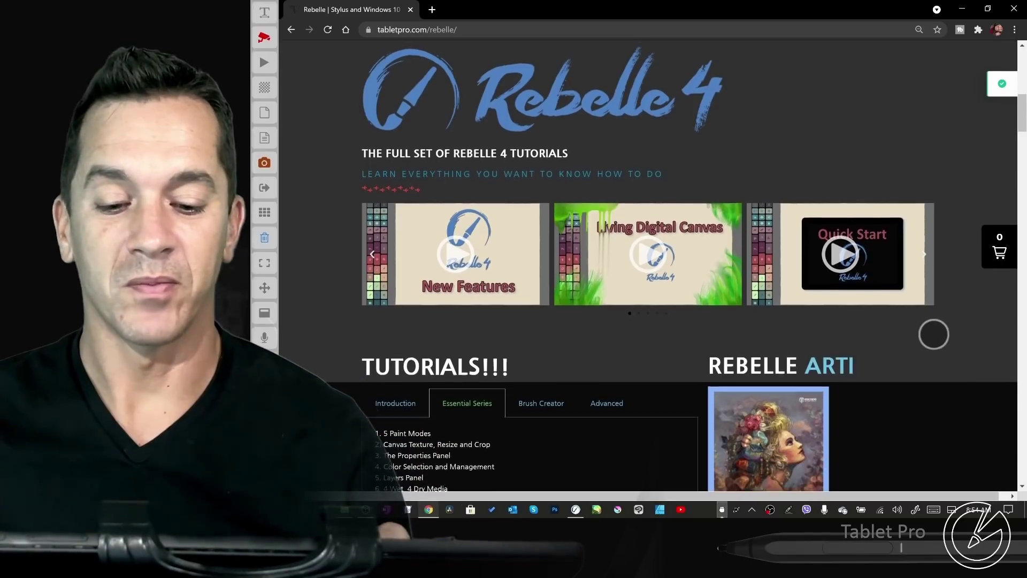
pyautogui.scroll(-1, 934, 335)
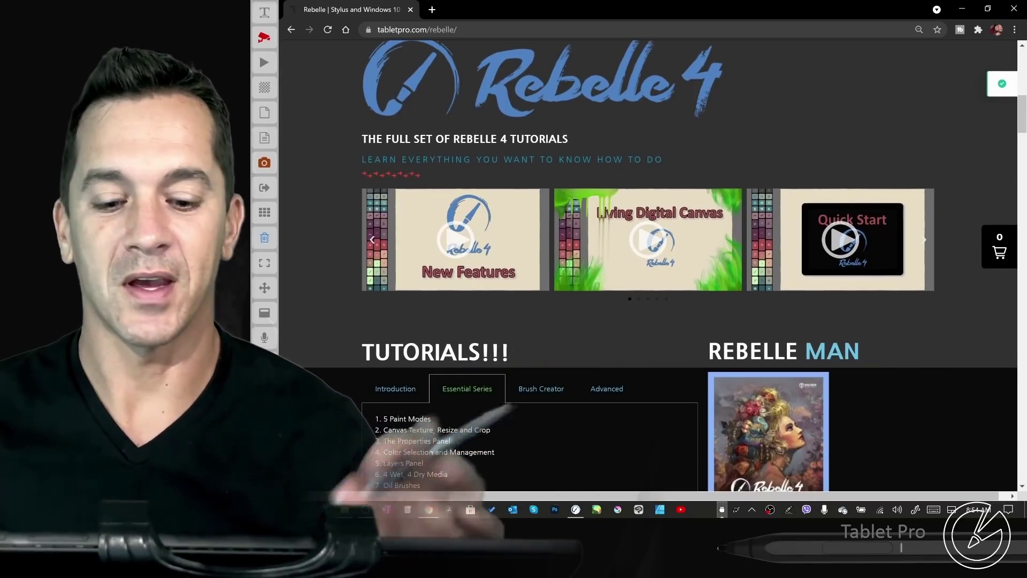
pyautogui.scroll(-1, 921, 321)
pyautogui.scroll(-2, 909, 321)
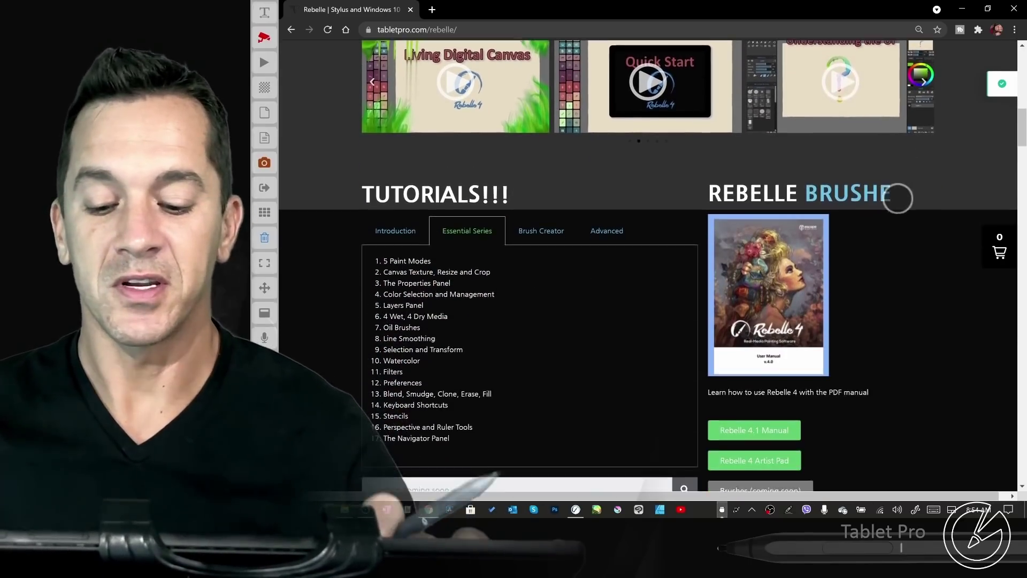
# Step: Look through the Introduction, Essential Series, Brush Creator and Advanced tutorial lists and the Frequently Asked Questions below them
pyautogui.click(395, 225)
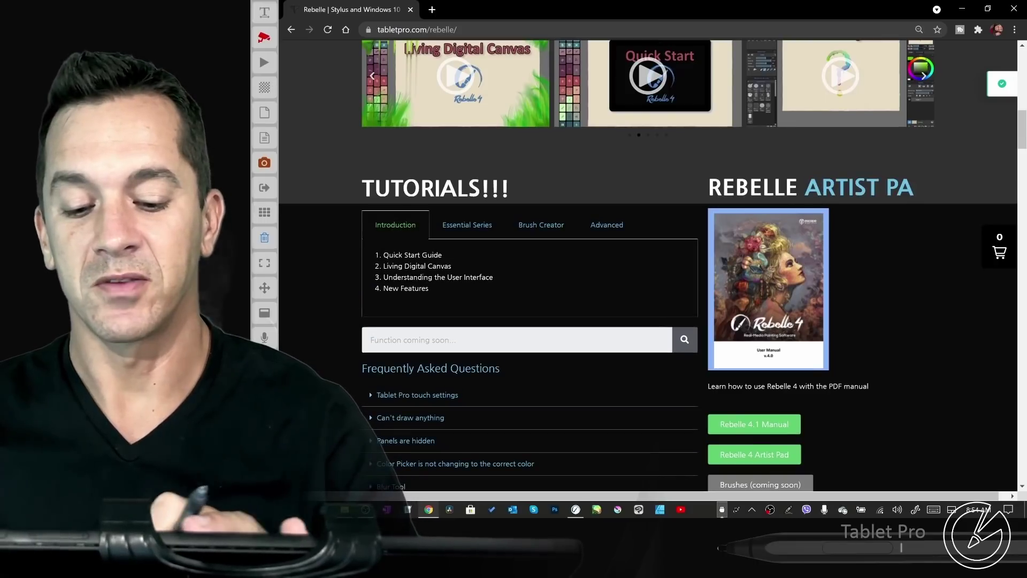
pyautogui.click(467, 225)
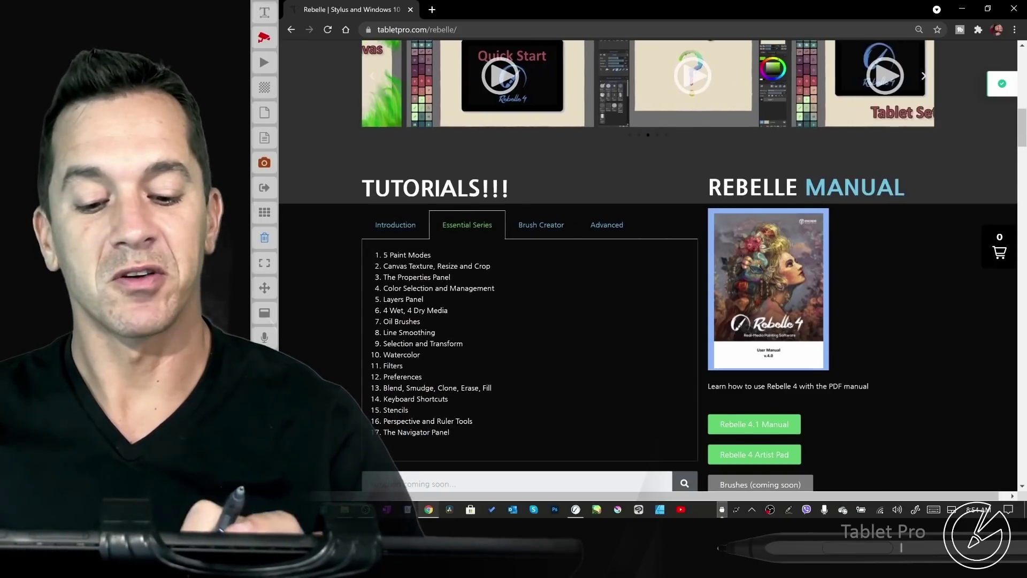
pyautogui.click(541, 224)
pyautogui.click(607, 225)
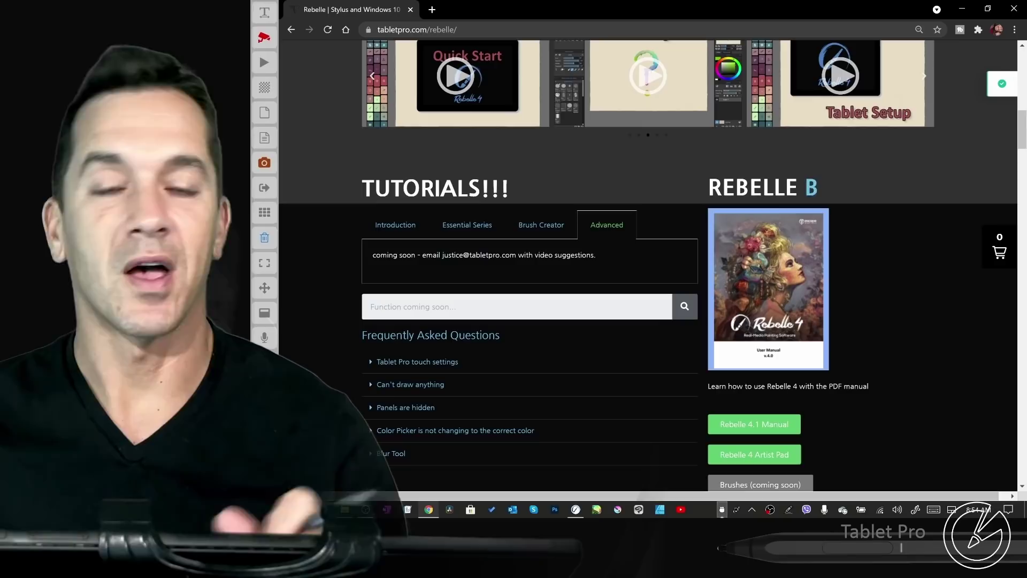
pyautogui.click(541, 225)
pyautogui.click(395, 225)
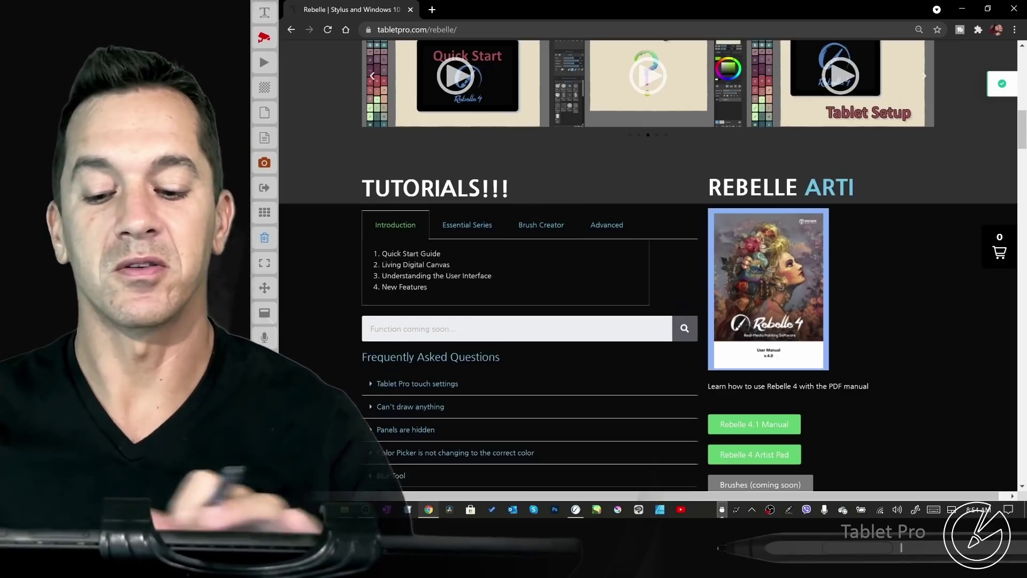
pyautogui.scroll(-2, 886, 222)
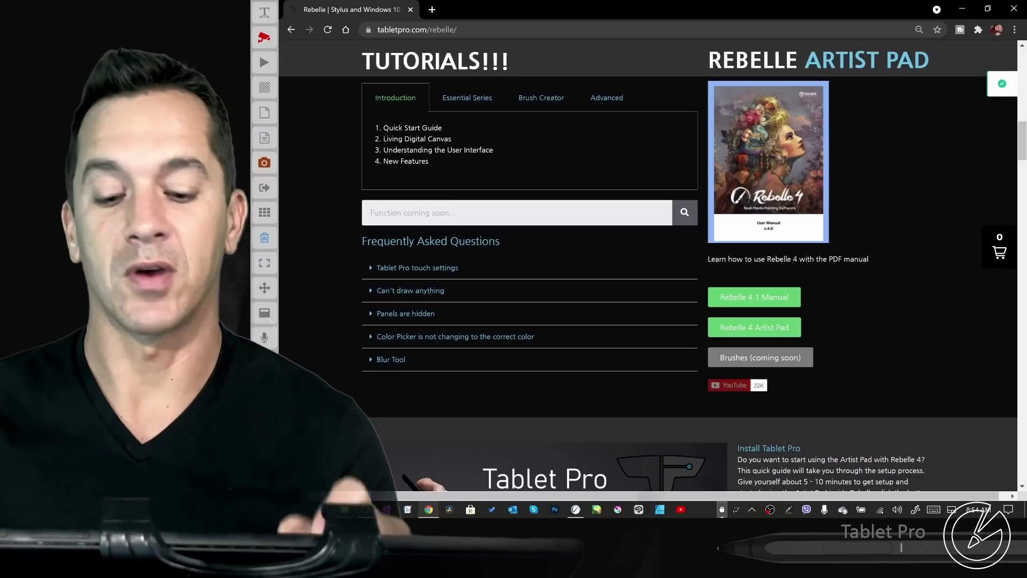
pyautogui.scroll(-5, 647, 268)
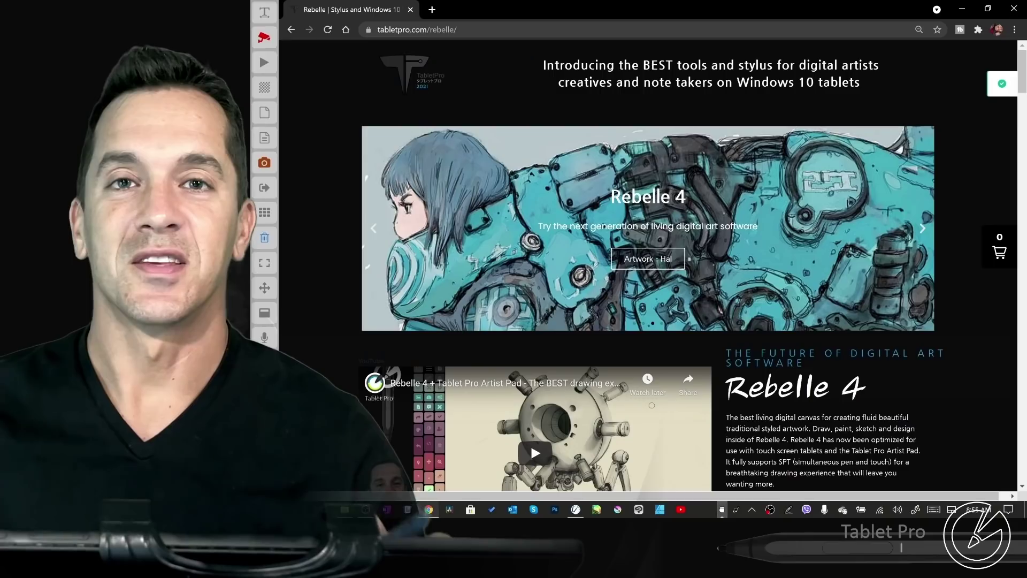
pyautogui.scroll(-2, 894, 230)
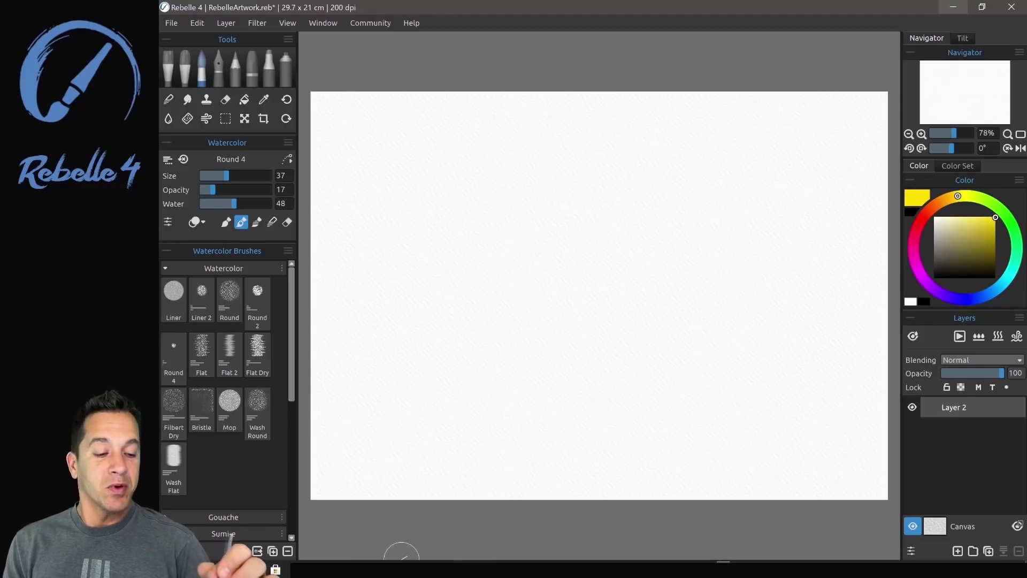
# Step: In Rebelle, paint adjacent slanted orange, yellow, green and cyan stripes with the Round 4 watercolor brush in the first paint mode
pyautogui.click(932, 207)
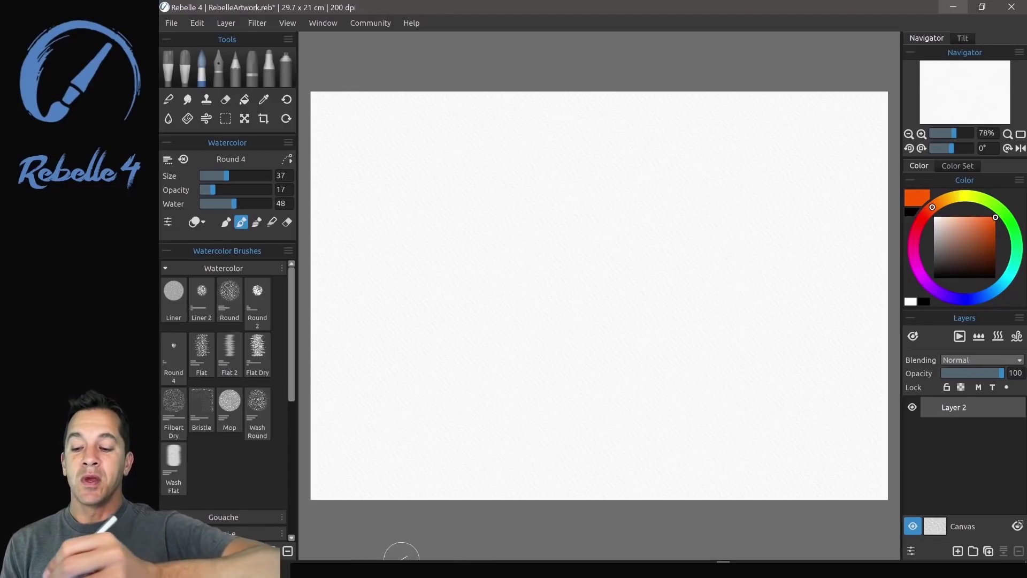
pyautogui.click(225, 221)
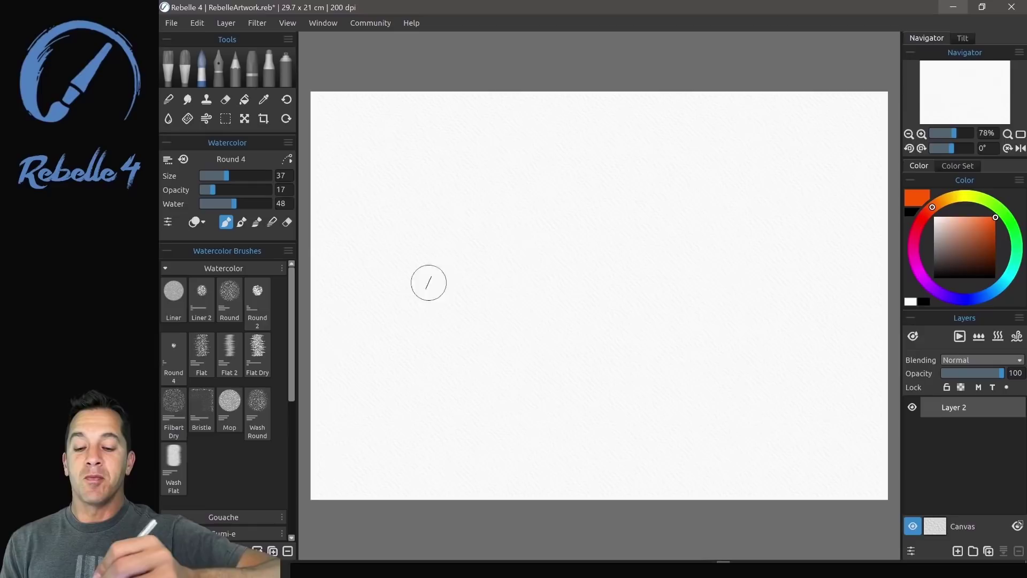
pyautogui.moveTo(429, 283); pyautogui.dragTo(473, 221)
pyautogui.click(962, 196)
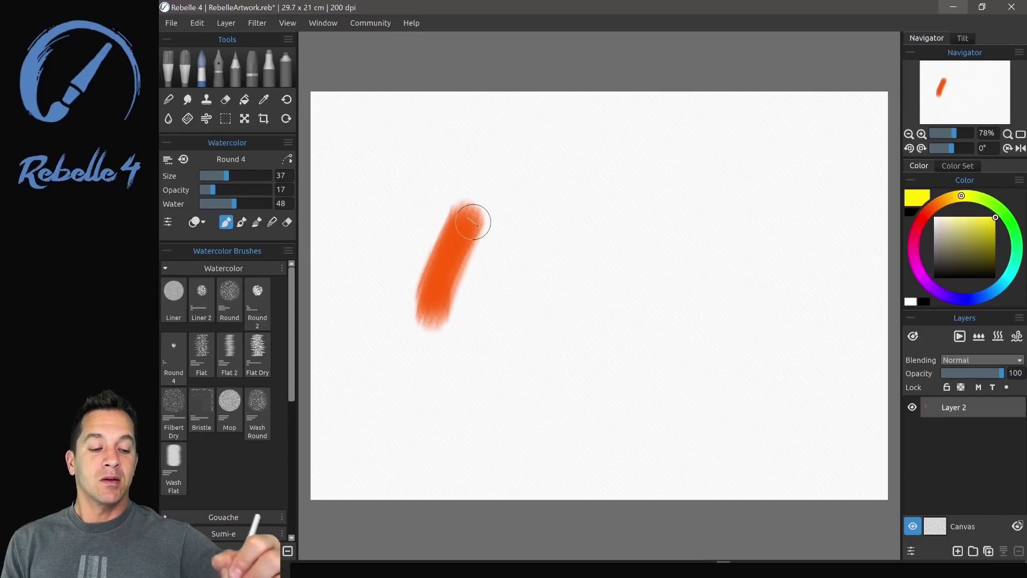
pyautogui.moveTo(454, 304)
pyautogui.mouseDown()
pyautogui.moveTo(461, 316)
pyautogui.moveTo(520, 236)
pyautogui.mouseUp()
pyautogui.click(1001, 210)
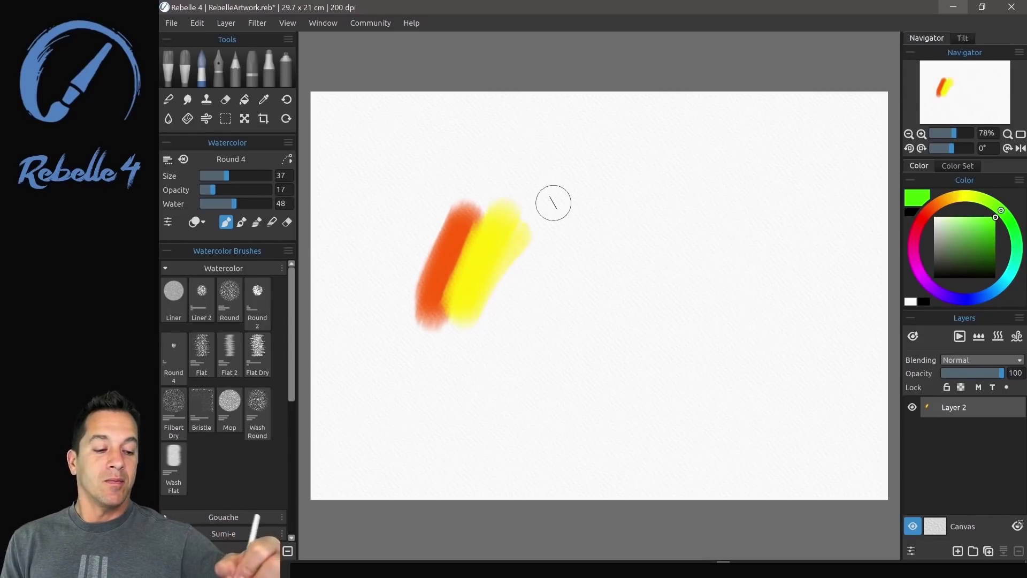
pyautogui.moveTo(491, 308)
pyautogui.mouseDown()
pyautogui.moveTo(537, 221)
pyautogui.moveTo(552, 306)
pyautogui.moveTo(573, 239)
pyautogui.moveTo(605, 230)
pyautogui.moveTo(600, 310)
pyautogui.mouseUp()
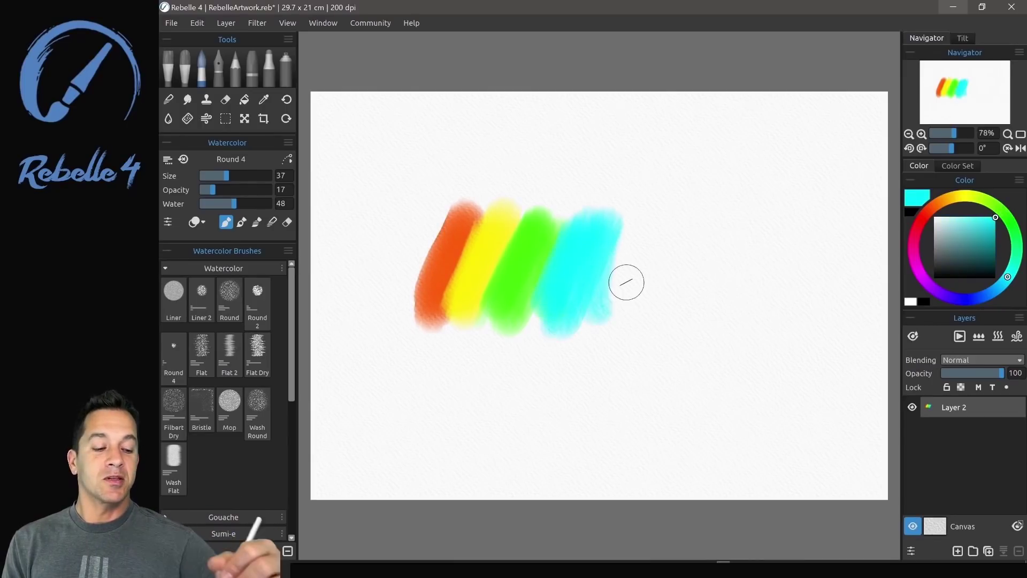
# Step: Extend the row of watercolor stripes with blue, magenta and red stripes
pyautogui.click(961, 299)
pyautogui.moveTo(962, 299); pyautogui.dragTo(949, 297)
pyautogui.moveTo(632, 221)
pyautogui.mouseDown()
pyautogui.moveTo(598, 320)
pyautogui.moveTo(632, 314)
pyautogui.moveTo(671, 217)
pyautogui.mouseUp()
pyautogui.click(922, 276)
pyautogui.moveTo(642, 343); pyautogui.dragTo(717, 262)
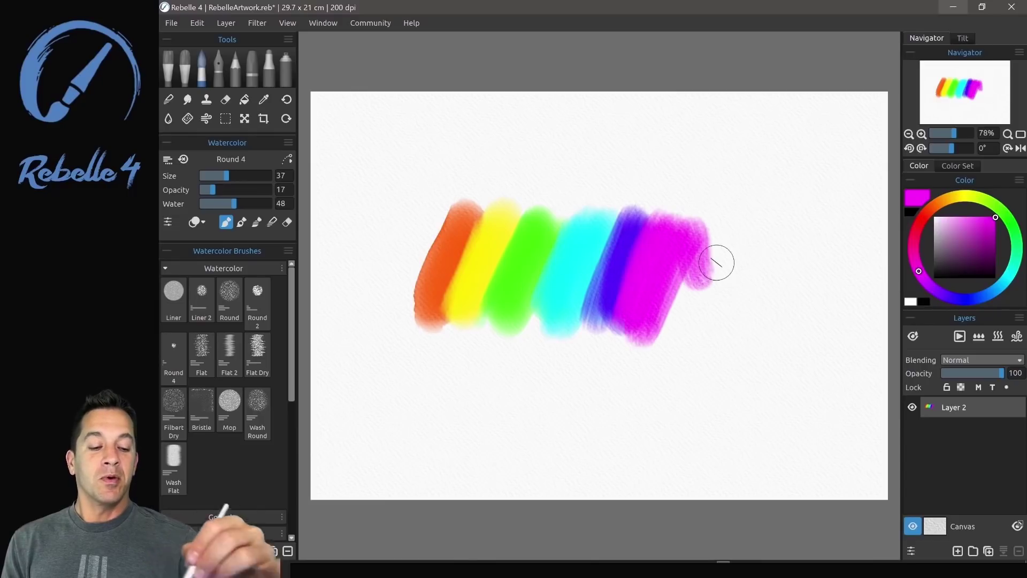
pyautogui.click(919, 224)
pyautogui.moveTo(688, 300)
pyautogui.mouseDown()
pyautogui.moveTo(708, 246)
pyautogui.moveTo(695, 281)
pyautogui.moveTo(724, 301)
pyautogui.mouseUp()
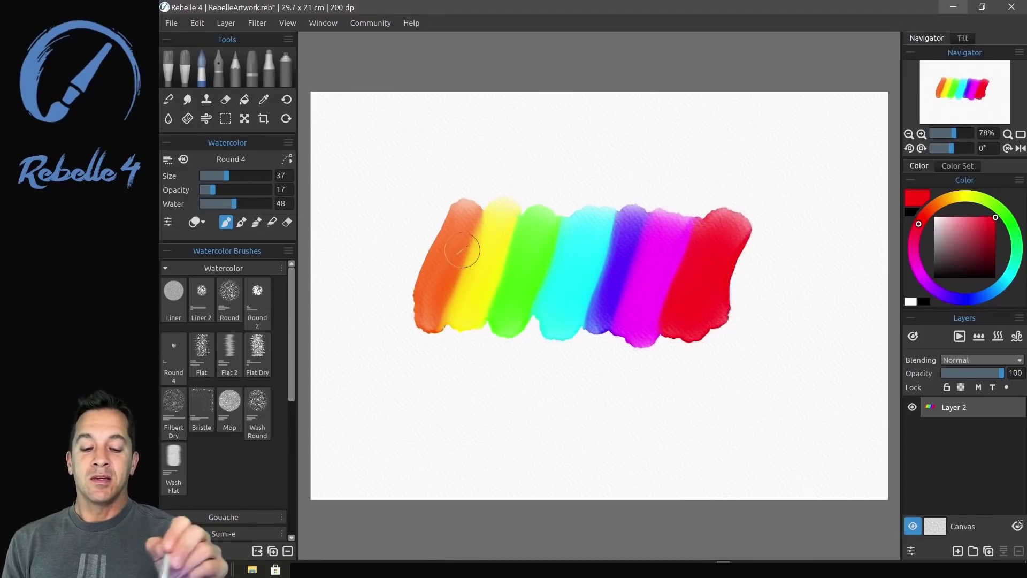
# Step: Paint two diagonal red strokes across the orange, yellow and green stripes, using the second paint mode for the second stroke
pyautogui.moveTo(434, 264)
pyautogui.mouseDown()
pyautogui.moveTo(570, 183)
pyautogui.moveTo(587, 160)
pyautogui.mouseUp()
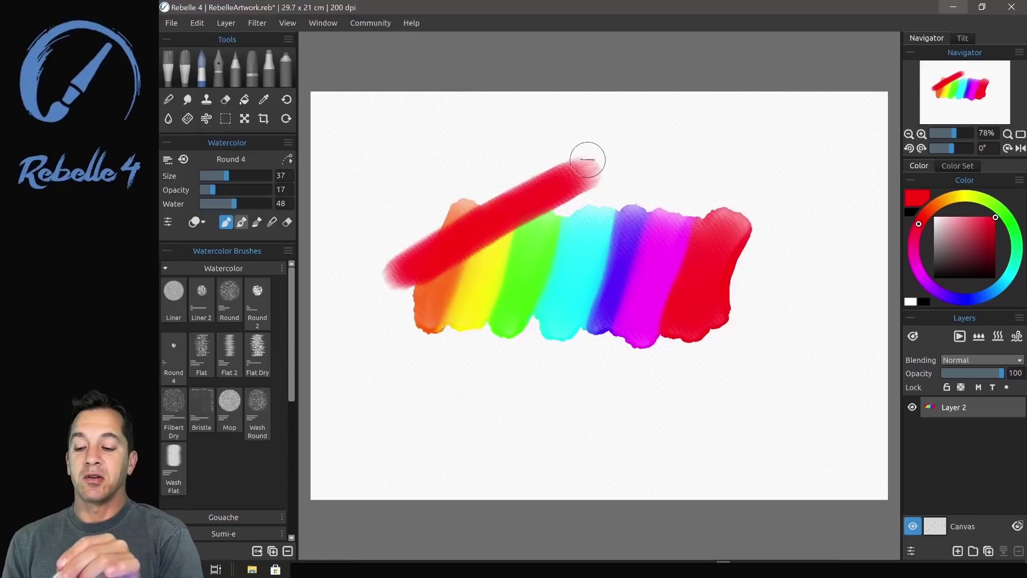
pyautogui.press('3')
pyautogui.moveTo(485, 256)
pyautogui.mouseDown()
pyautogui.moveTo(640, 170)
pyautogui.moveTo(640, 157)
pyautogui.mouseUp()
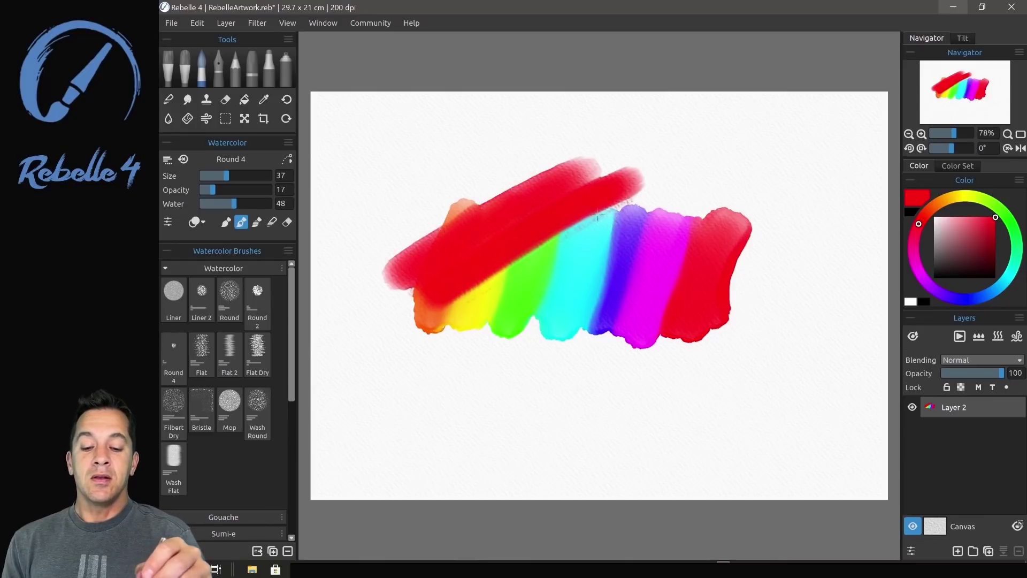
pyautogui.moveTo(598, 214)
pyautogui.mouseDown()
pyautogui.moveTo(514, 270)
pyautogui.moveTo(484, 313)
pyautogui.mouseUp()
pyautogui.hotkey('ctrl', 'z')
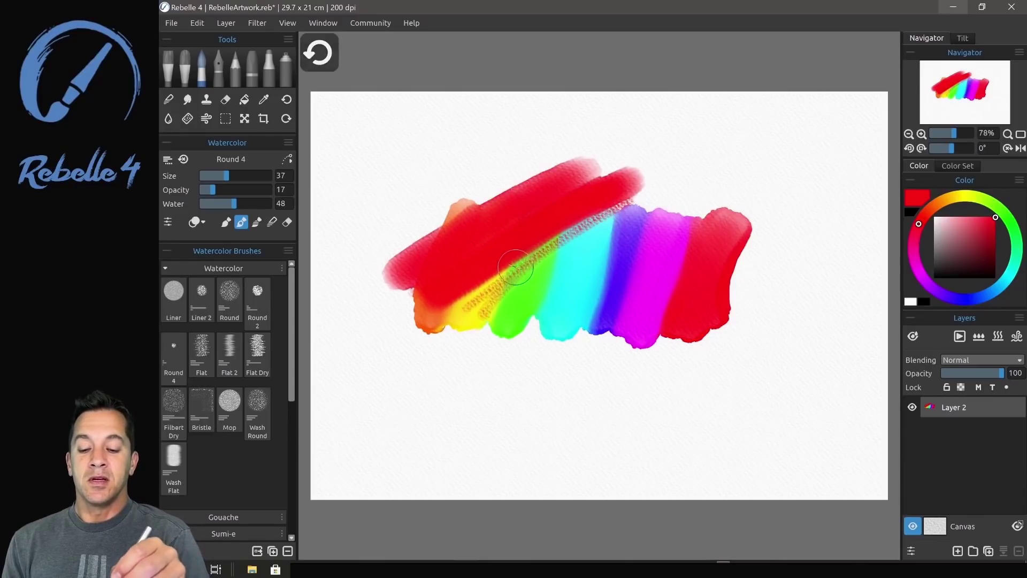
# Step: Paint red diagonally across the cyan, blue and magenta stripes in the third paint mode, and smear the painted stripes using Blend mode
pyautogui.scroll(5, 558, 218)
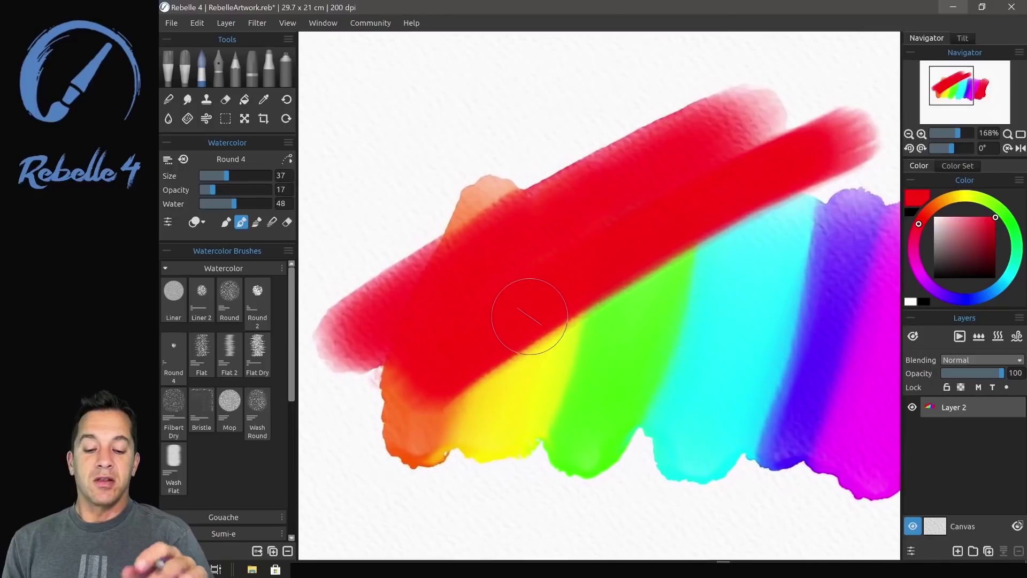
pyautogui.scroll(-3, 653, 238)
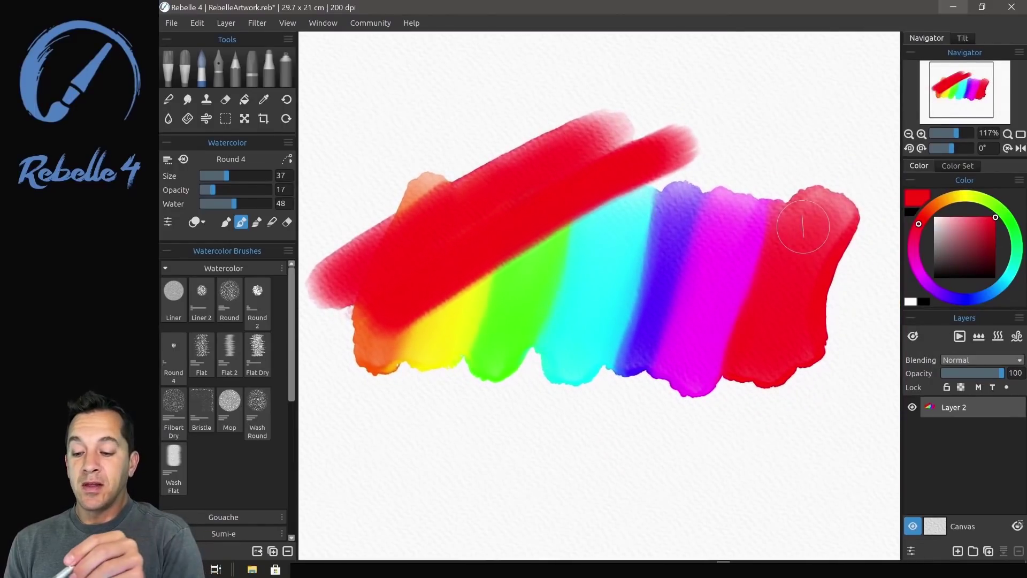
pyautogui.press('4')
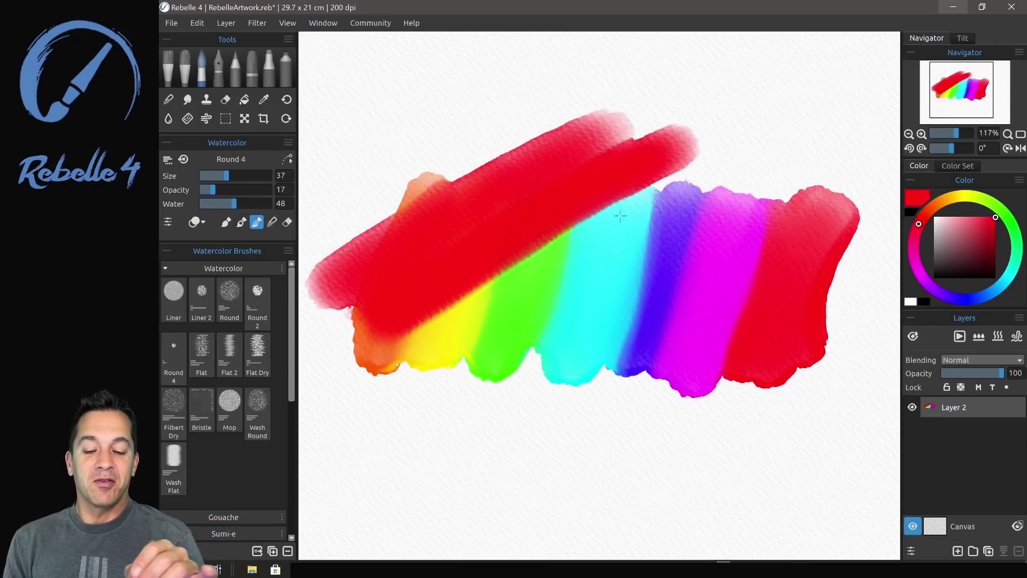
pyautogui.moveTo(620, 215)
pyautogui.mouseDown()
pyautogui.moveTo(508, 265)
pyautogui.moveTo(704, 164)
pyautogui.moveTo(496, 281)
pyautogui.moveTo(513, 282)
pyautogui.moveTo(704, 174)
pyautogui.moveTo(590, 230)
pyautogui.moveTo(495, 285)
pyautogui.moveTo(596, 230)
pyautogui.moveTo(490, 300)
pyautogui.moveTo(636, 211)
pyautogui.moveTo(488, 298)
pyautogui.moveTo(630, 211)
pyautogui.moveTo(489, 313)
pyautogui.moveTo(590, 261)
pyautogui.moveTo(567, 291)
pyautogui.moveTo(640, 244)
pyautogui.moveTo(517, 337)
pyautogui.moveTo(713, 213)
pyautogui.moveTo(522, 341)
pyautogui.moveTo(694, 231)
pyautogui.moveTo(643, 275)
pyautogui.moveTo(654, 289)
pyautogui.moveTo(556, 420)
pyautogui.mouseUp()
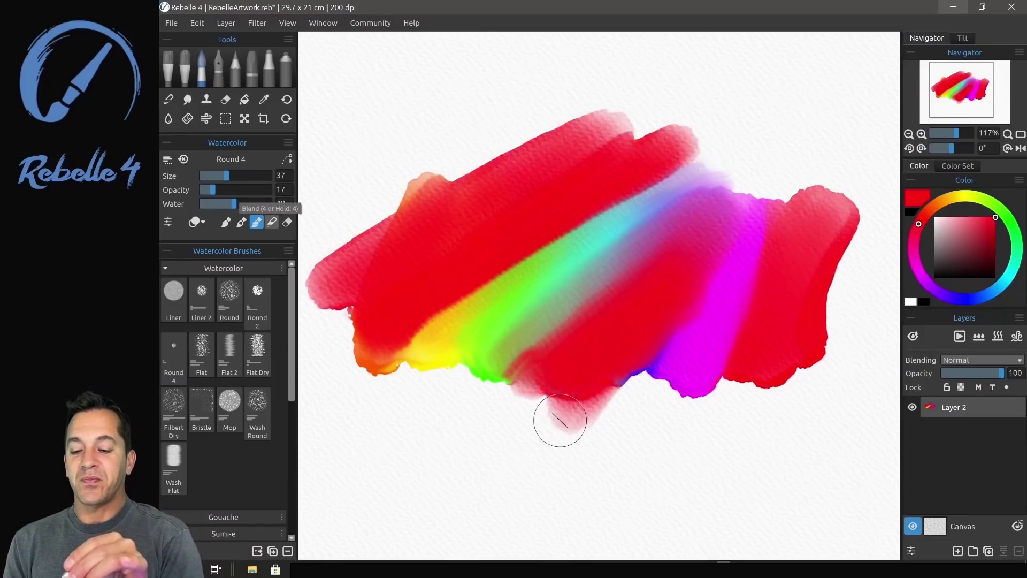
pyautogui.click(272, 221)
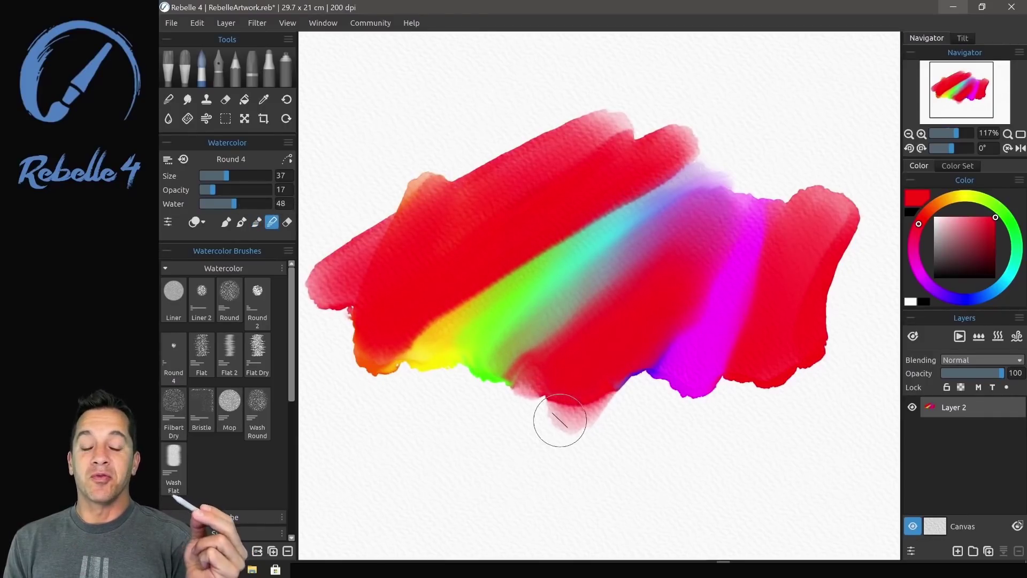
pyautogui.moveTo(735, 204)
pyautogui.mouseDown()
pyautogui.moveTo(770, 188)
pyautogui.moveTo(689, 158)
pyautogui.moveTo(583, 230)
pyautogui.moveTo(543, 229)
pyautogui.moveTo(508, 279)
pyautogui.moveTo(480, 278)
pyautogui.moveTo(424, 354)
pyautogui.moveTo(350, 347)
pyautogui.mouseUp()
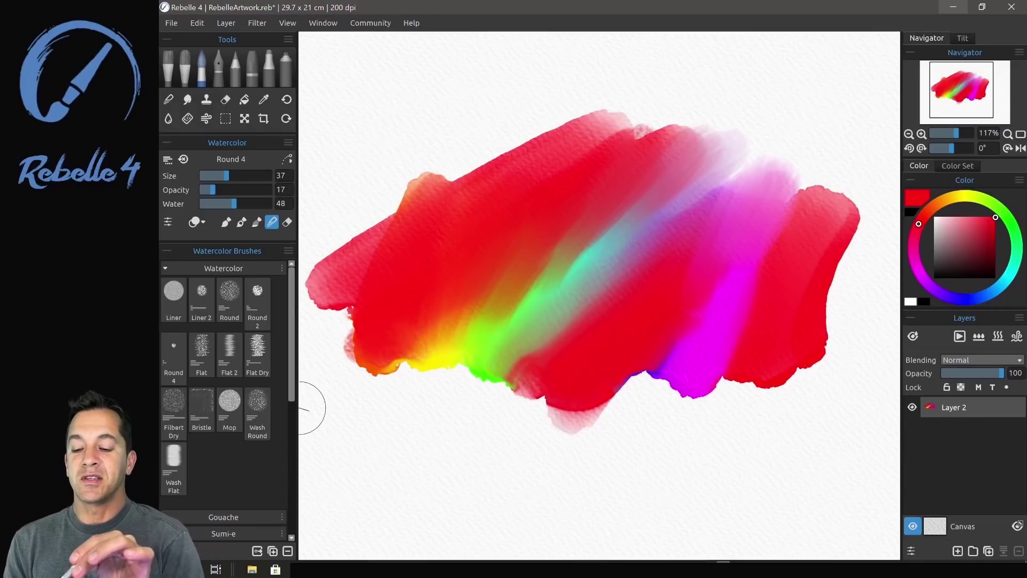
# Step: Erase diagonal bands across the blended stripes using the brush's erase mode, and undo the erasing
pyautogui.click(287, 221)
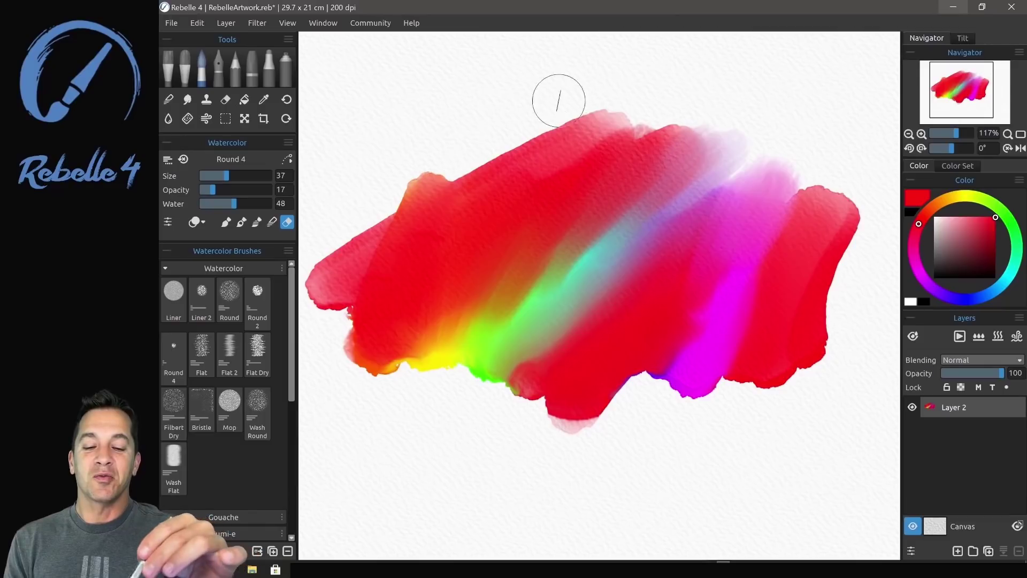
pyautogui.moveTo(557, 105)
pyautogui.mouseDown()
pyautogui.moveTo(532, 147)
pyautogui.moveTo(557, 119)
pyautogui.moveTo(449, 187)
pyautogui.moveTo(583, 139)
pyautogui.moveTo(553, 127)
pyautogui.moveTo(658, 267)
pyautogui.moveTo(739, 403)
pyautogui.moveTo(664, 305)
pyautogui.moveTo(654, 264)
pyautogui.mouseUp()
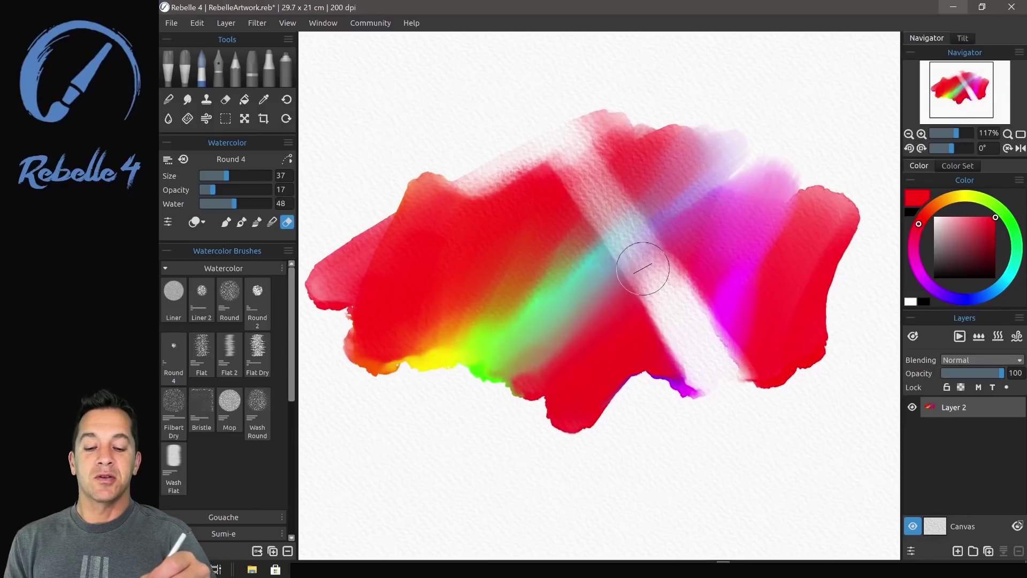
pyautogui.hotkey('ctrl', 'z')
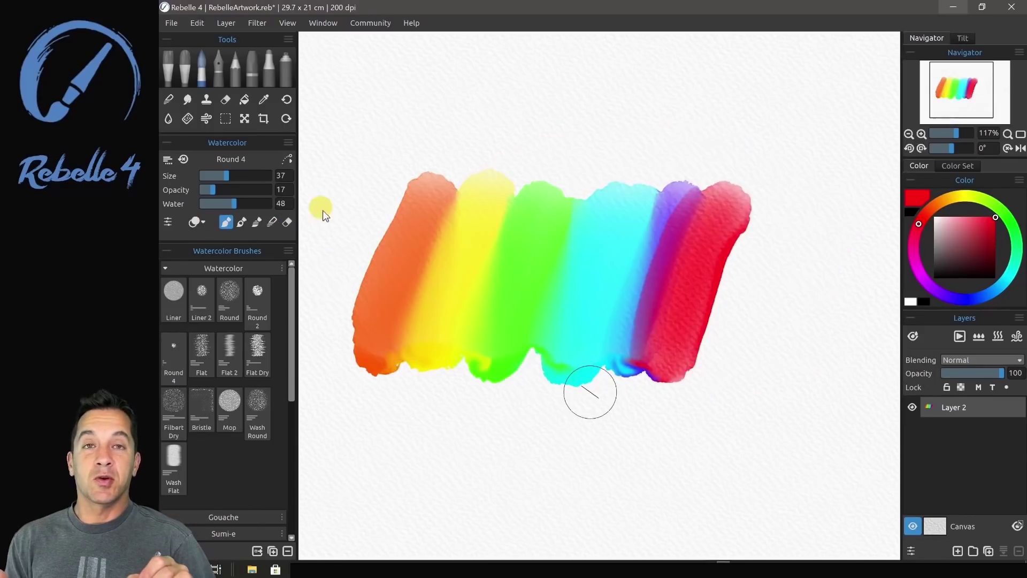
# Step: Paint a diagonal red stroke across the upper part of the watercolor stripes with the brush's color mixing in Transparent mode
pyautogui.click(192, 224)
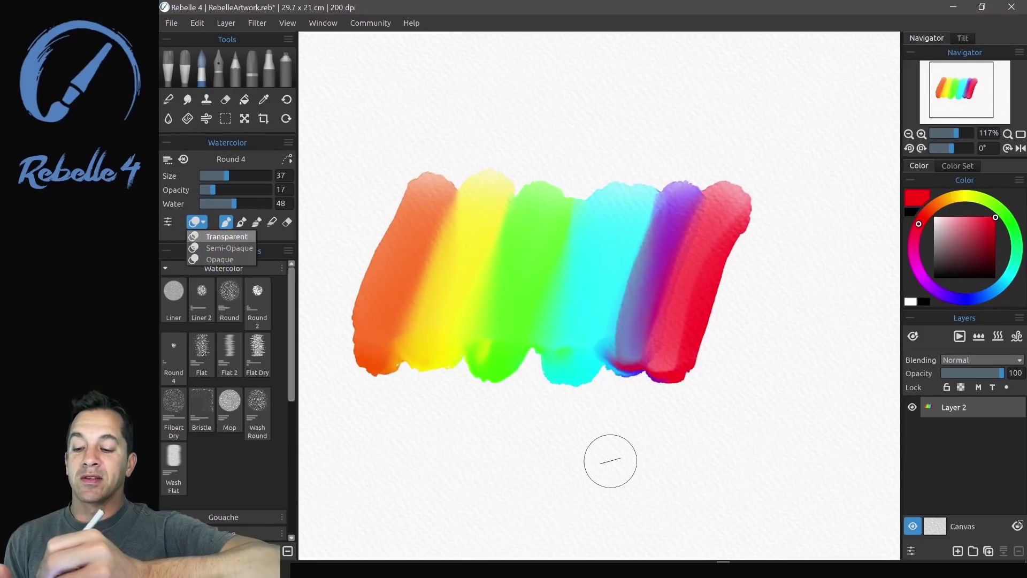
pyautogui.click(611, 461)
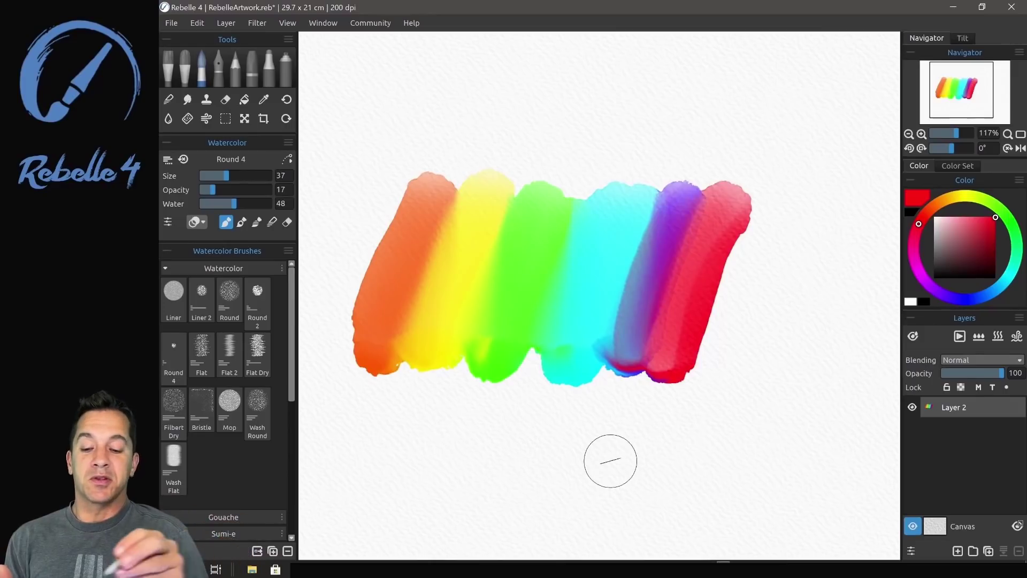
pyautogui.moveTo(321, 302)
pyautogui.mouseDown()
pyautogui.moveTo(557, 181)
pyautogui.moveTo(744, 111)
pyautogui.mouseUp()
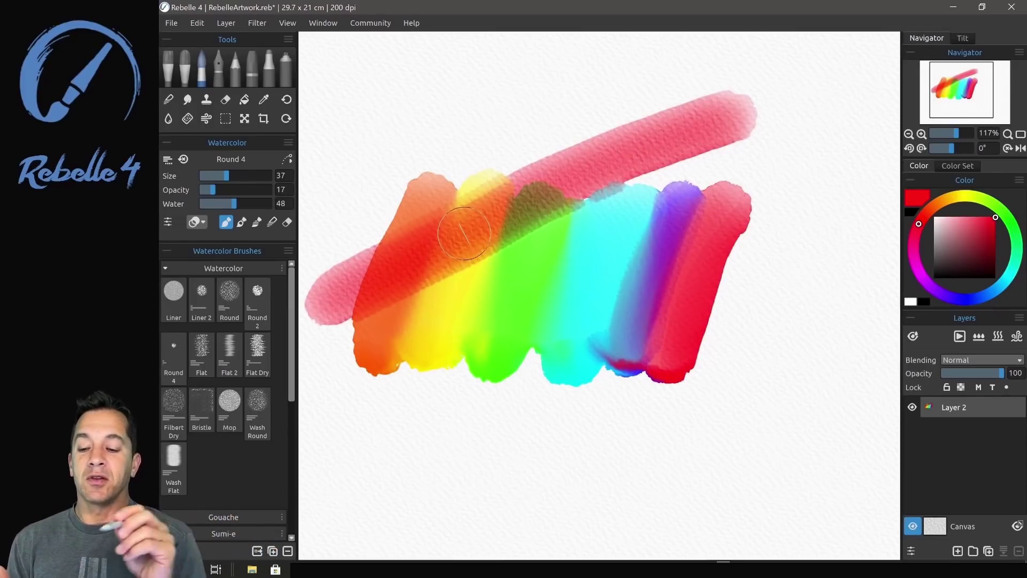
# Step: Set the watercolor brush's color mixing to Opaque and paint two more diagonal red strokes across the stripes, below the transparent one
pyautogui.click(196, 221)
pyautogui.click(222, 248)
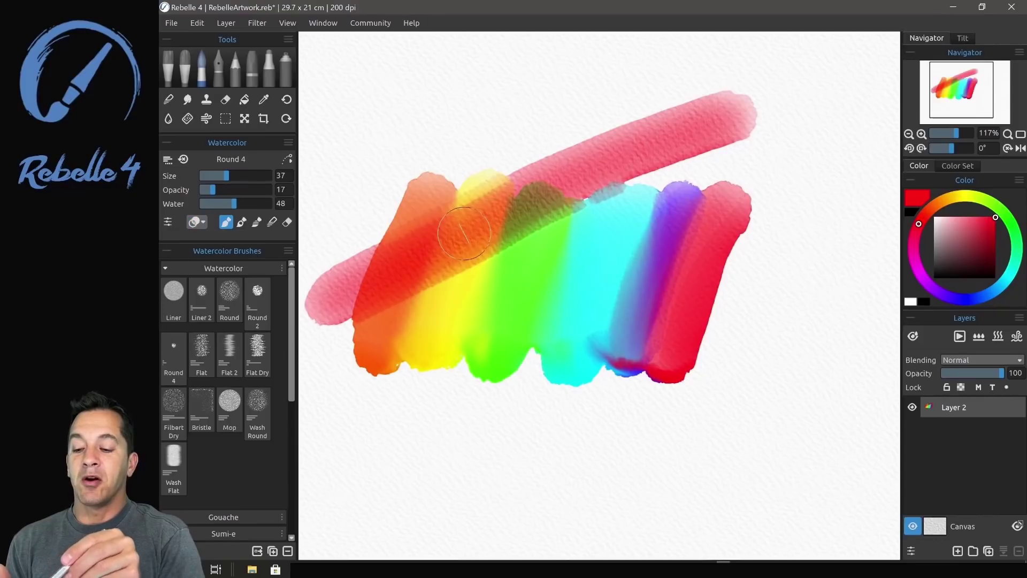
pyautogui.click(196, 222)
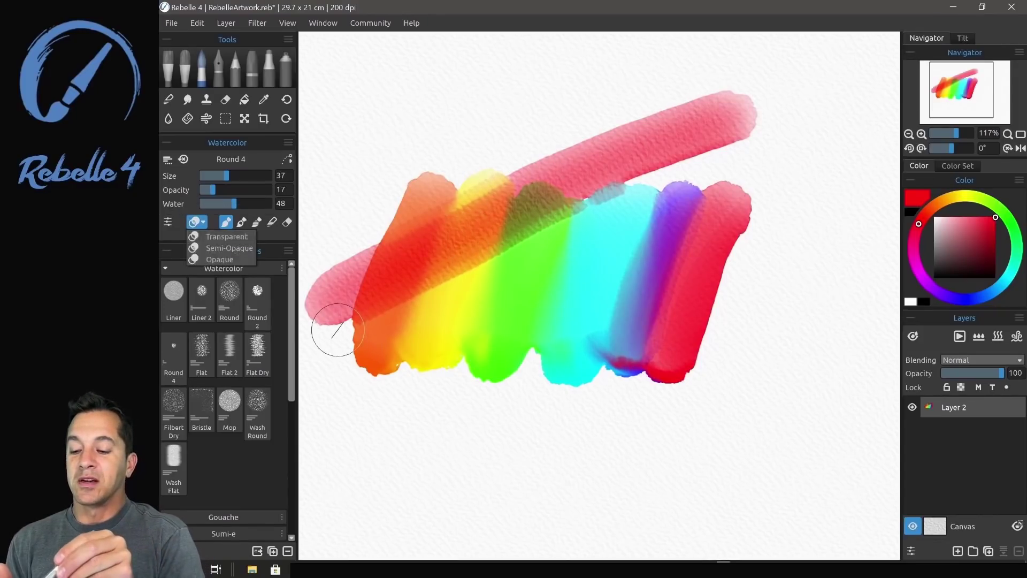
pyautogui.click(220, 260)
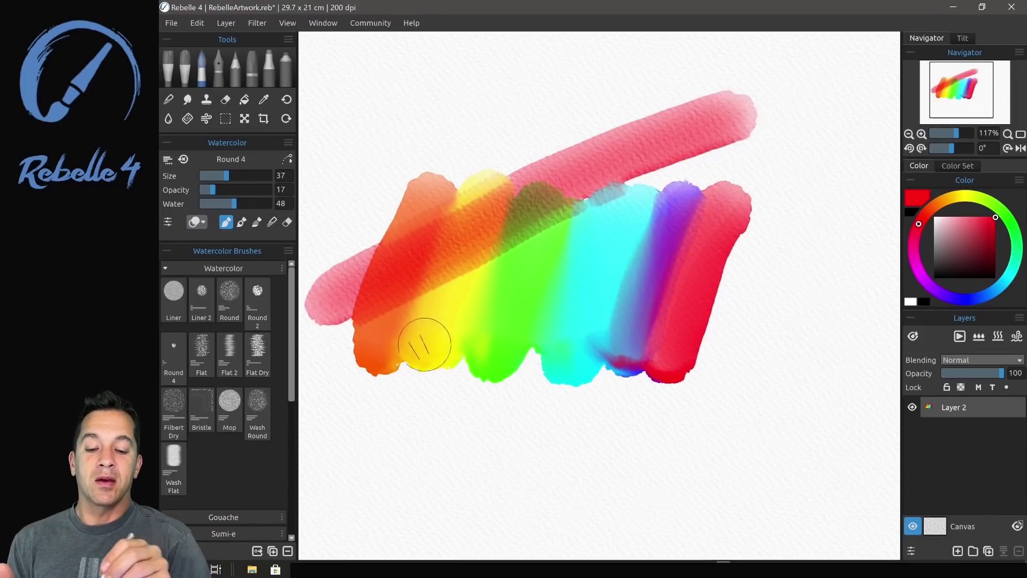
pyautogui.moveTo(364, 375)
pyautogui.mouseDown()
pyautogui.moveTo(554, 280)
pyautogui.moveTo(792, 177)
pyautogui.mouseUp()
pyautogui.moveTo(459, 331); pyautogui.dragTo(377, 385)
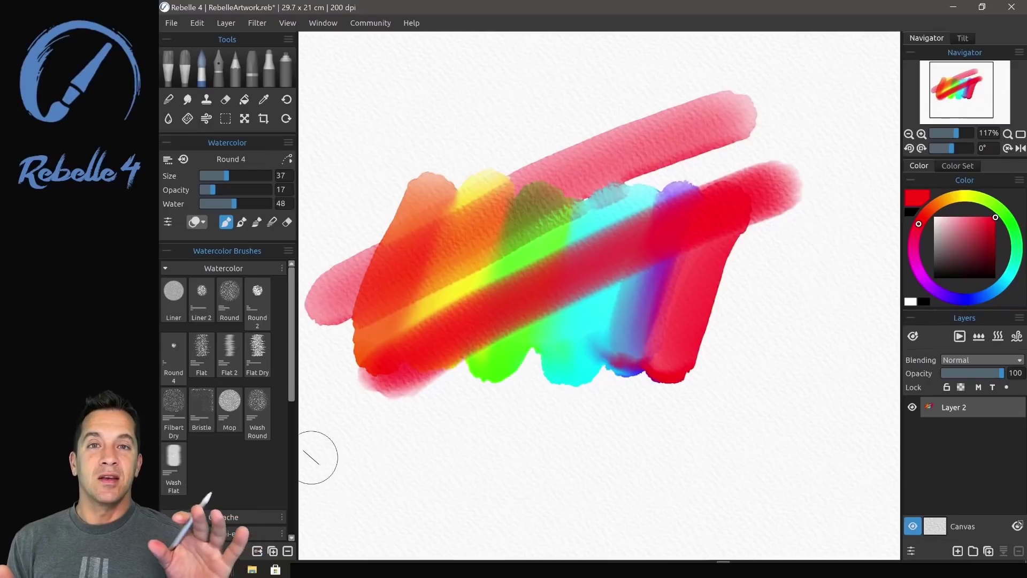
pyautogui.moveTo(458, 425); pyautogui.dragTo(789, 254)
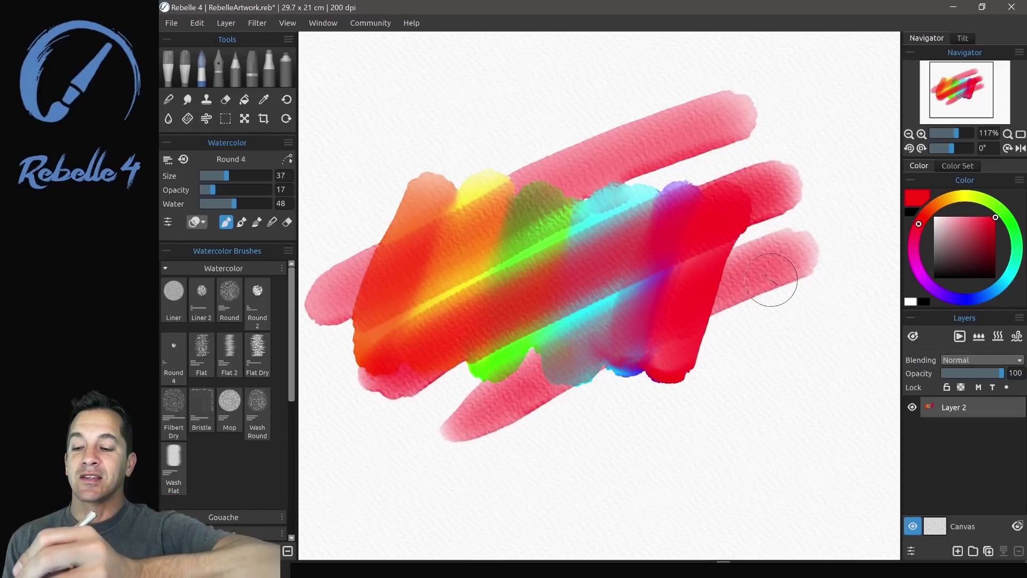
# Step: On a blank canvas, paint adjacent slanted orange, yellow and green stripes with the Rough Wet oil brush in the second paint mode
pyautogui.hotkey('alt', 'shift', 'o')
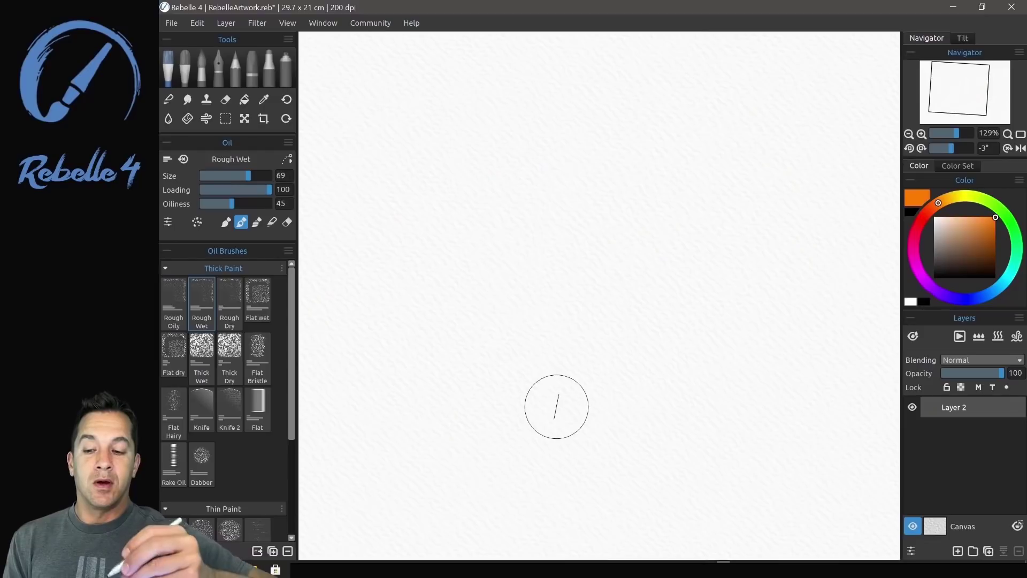
pyautogui.moveTo(369, 409)
pyautogui.mouseDown()
pyautogui.moveTo(435, 225)
pyautogui.moveTo(364, 422)
pyautogui.moveTo(444, 216)
pyautogui.moveTo(425, 425)
pyautogui.moveTo(470, 337)
pyautogui.mouseUp()
pyautogui.click(973, 196)
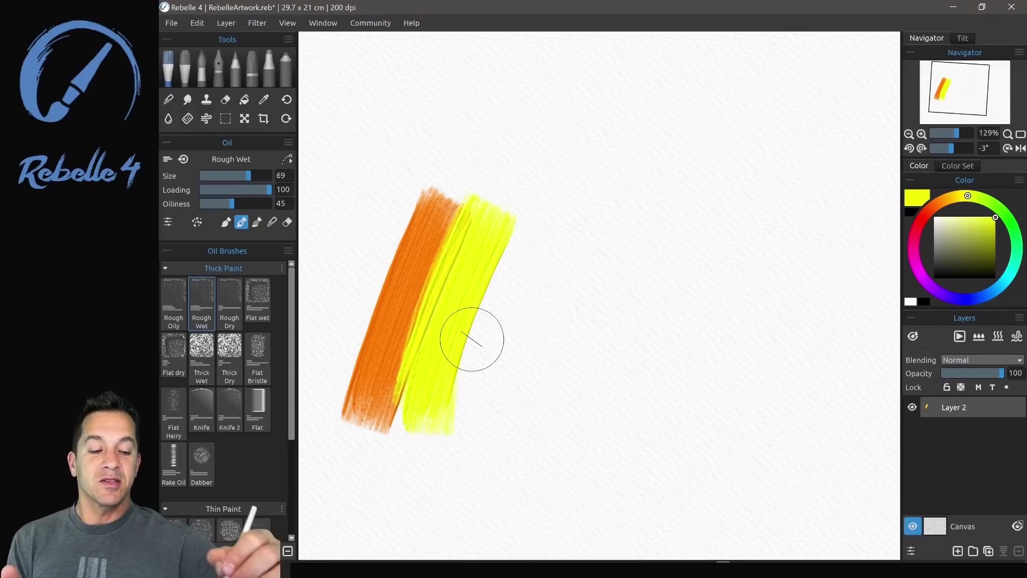
pyautogui.moveTo(487, 374)
pyautogui.mouseDown()
pyautogui.moveTo(524, 227)
pyautogui.moveTo(507, 349)
pyautogui.moveTo(522, 325)
pyautogui.mouseUp()
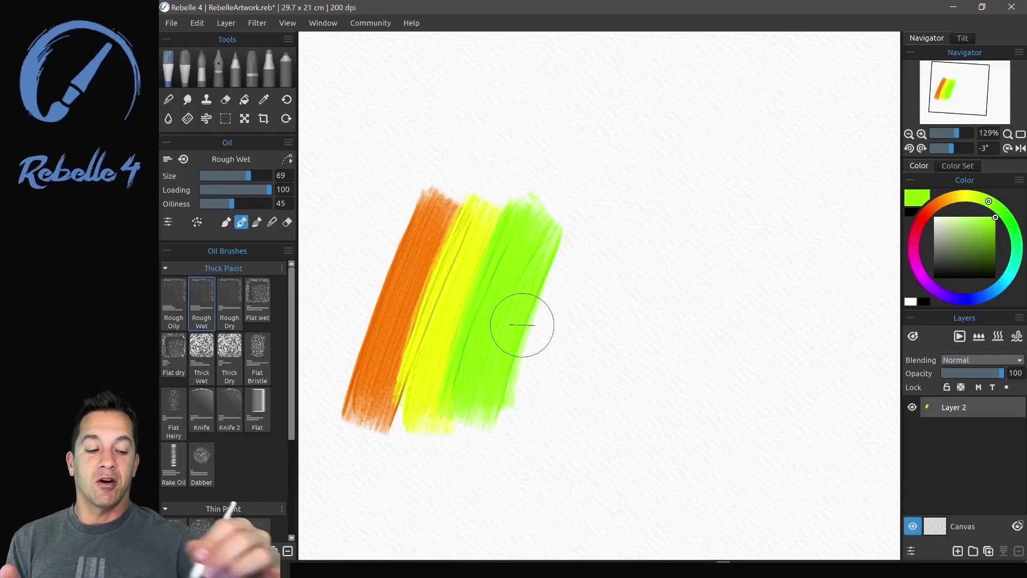
# Step: Extend the row of oil stripes with turquoise, blue, magenta and red stripes
pyautogui.moveTo(989, 201)
pyautogui.mouseDown()
pyautogui.moveTo(1016, 236)
pyautogui.moveTo(1014, 264)
pyautogui.mouseUp()
pyautogui.moveTo(562, 246)
pyautogui.mouseDown()
pyautogui.moveTo(513, 390)
pyautogui.moveTo(532, 349)
pyautogui.mouseUp()
pyautogui.moveTo(633, 193)
pyautogui.mouseDown()
pyautogui.moveTo(567, 404)
pyautogui.moveTo(599, 342)
pyautogui.moveTo(586, 412)
pyautogui.mouseUp()
pyautogui.click(919, 272)
pyautogui.moveTo(658, 273)
pyautogui.mouseDown()
pyautogui.moveTo(626, 385)
pyautogui.moveTo(648, 393)
pyautogui.mouseUp()
pyautogui.click(919, 224)
pyautogui.moveTo(738, 224); pyautogui.dragTo(680, 401)
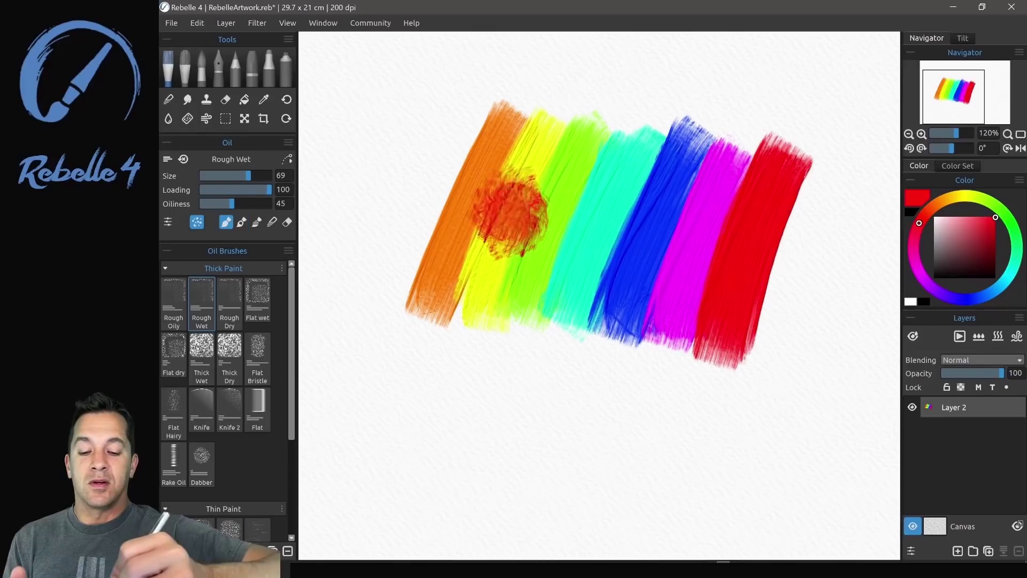
# Step: In the first paint mode, rub red over the yellow-green and cyan-blue stripes, painting a horizontal stroke below after each patch with the picked-up colors
pyautogui.moveTo(509, 214); pyautogui.dragTo(523, 230)
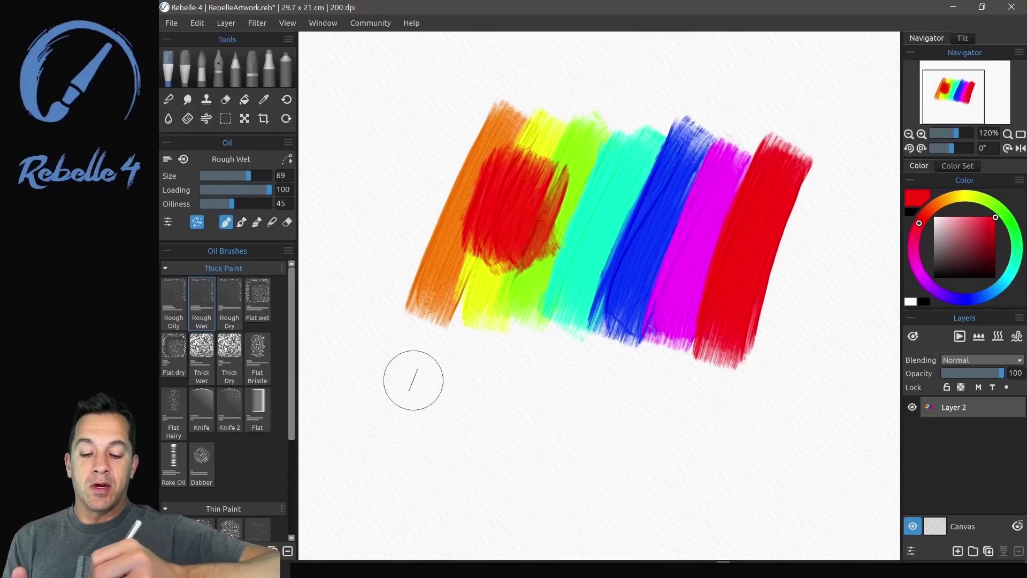
pyautogui.moveTo(413, 380); pyautogui.dragTo(720, 407)
pyautogui.moveTo(591, 235)
pyautogui.mouseDown()
pyautogui.moveTo(593, 220)
pyautogui.moveTo(616, 214)
pyautogui.moveTo(639, 226)
pyautogui.mouseUp()
pyautogui.moveTo(394, 455)
pyautogui.mouseDown()
pyautogui.moveTo(722, 470)
pyautogui.moveTo(665, 481)
pyautogui.mouseUp()
pyautogui.scroll(5, 665, 481)
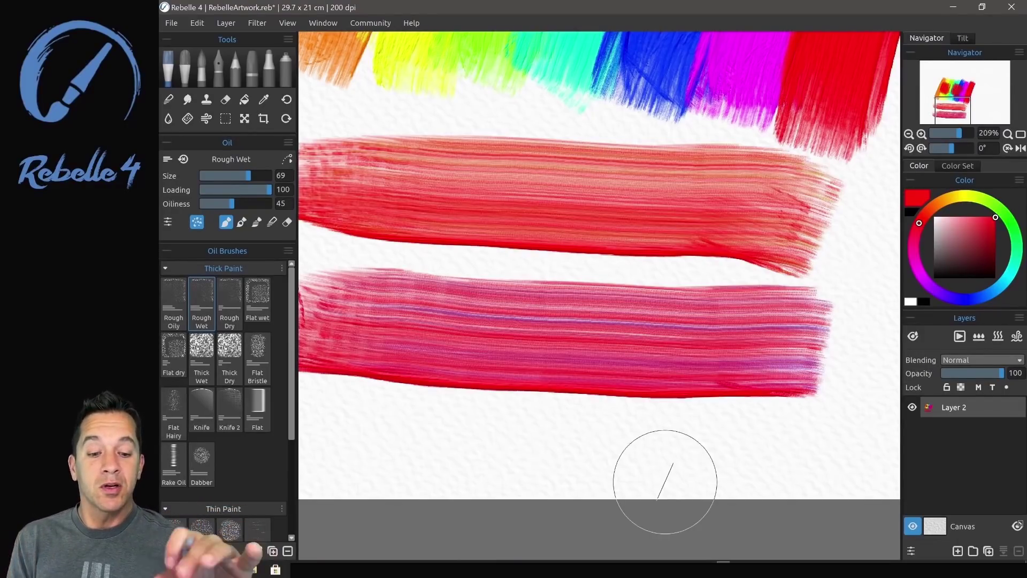
pyautogui.scroll(-3, 665, 482)
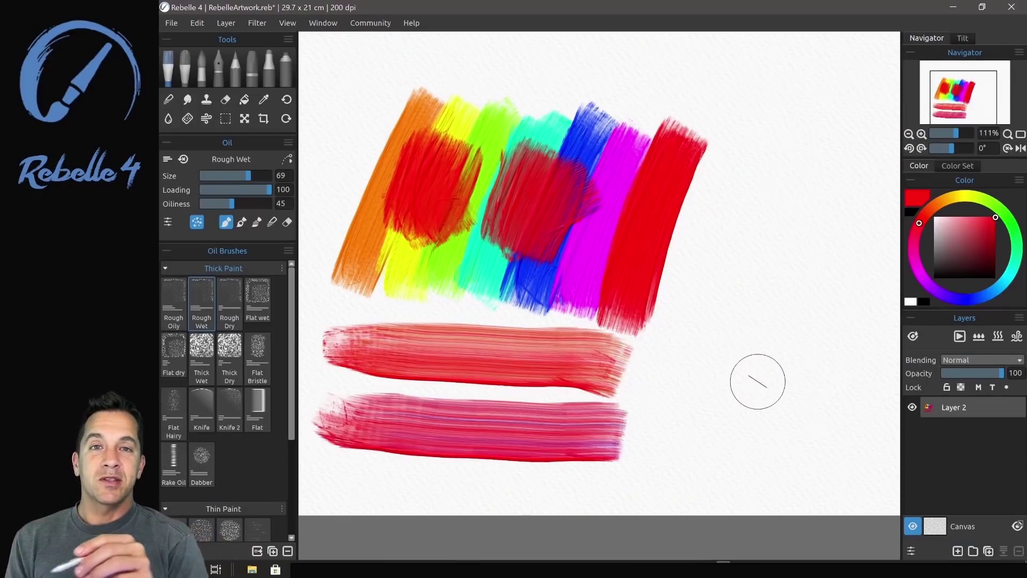